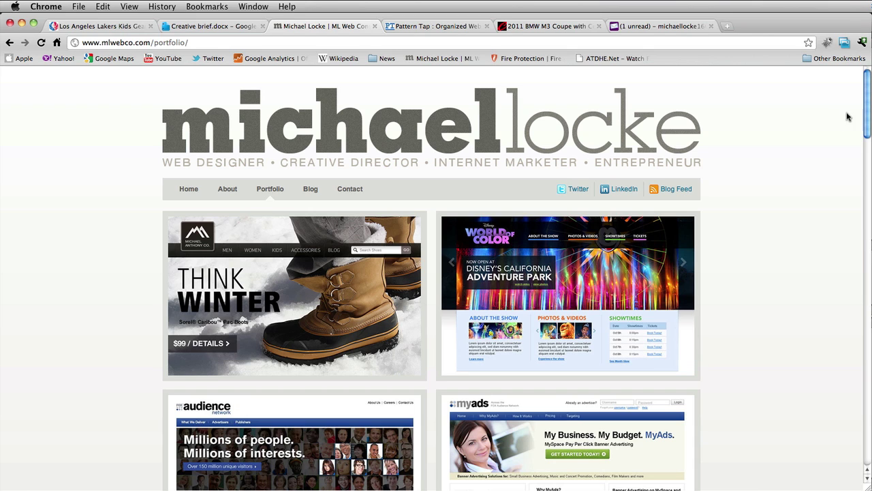
# Step: Open the MyAds project from the portfolio and look through its page designs
pyautogui.scroll(-1, 767, 158)
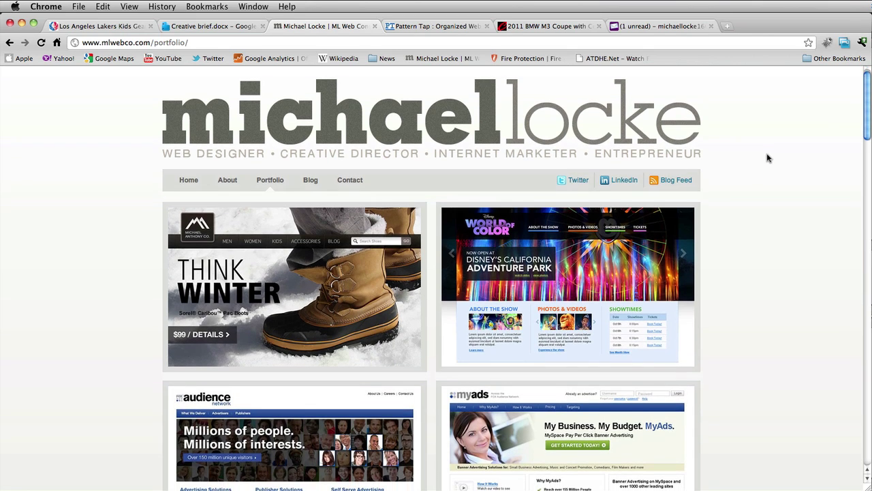
pyautogui.scroll(-3, 767, 159)
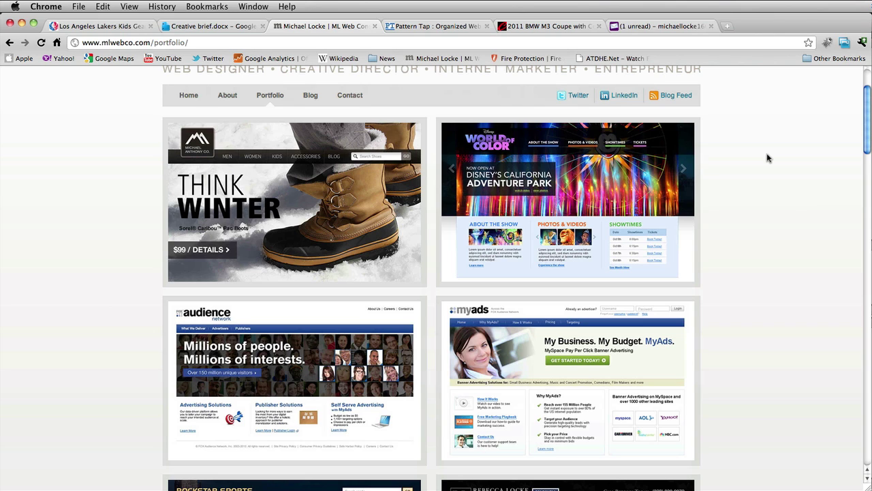
pyautogui.scroll(-1, 767, 158)
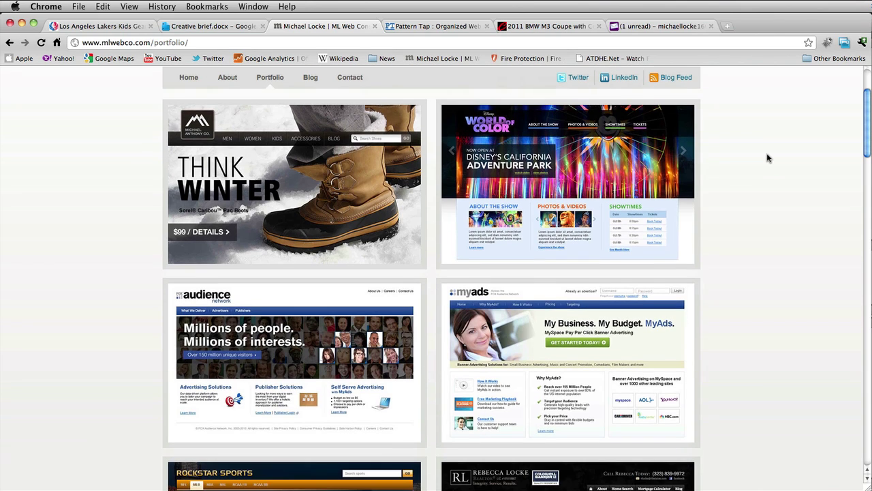
pyautogui.scroll(-1, 768, 158)
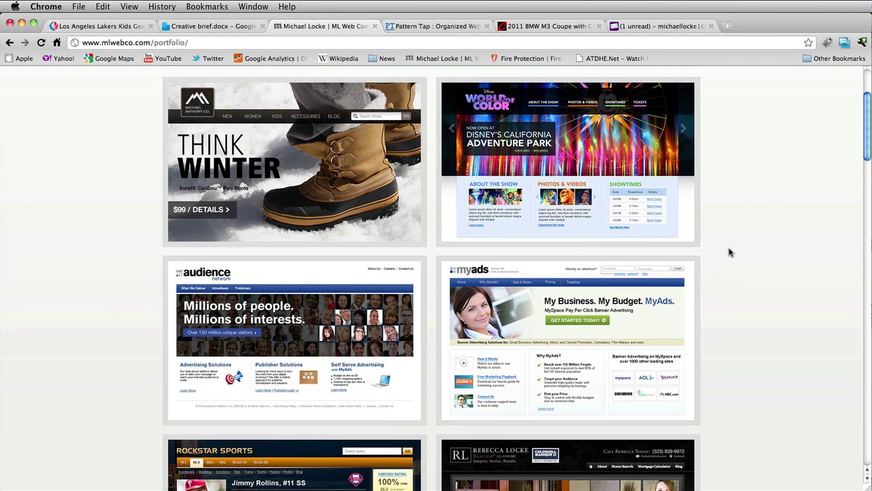
pyautogui.click(678, 286)
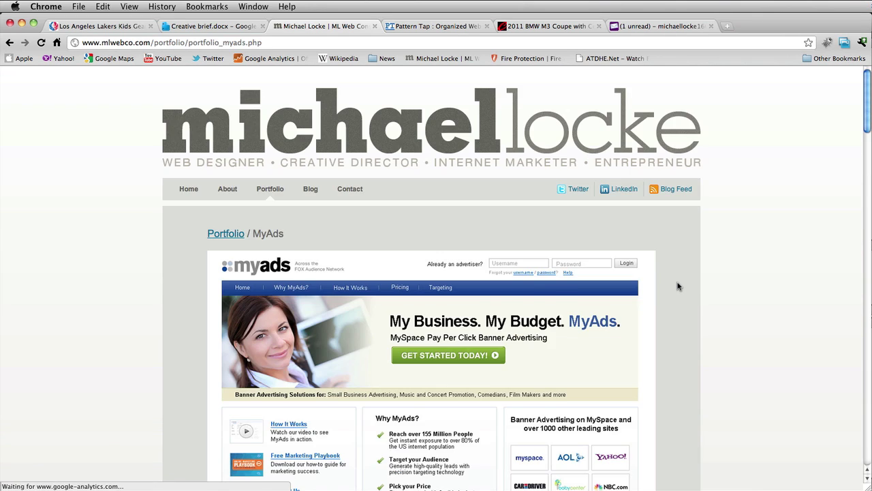
pyautogui.scroll(-15, 678, 286)
pyautogui.scroll(-5, 678, 287)
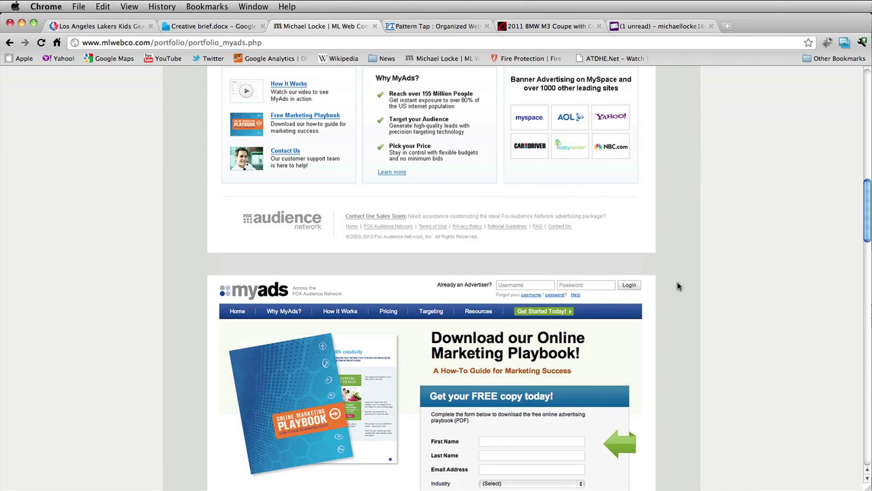
pyautogui.scroll(-8, 562, 316)
pyautogui.scroll(-5, 561, 315)
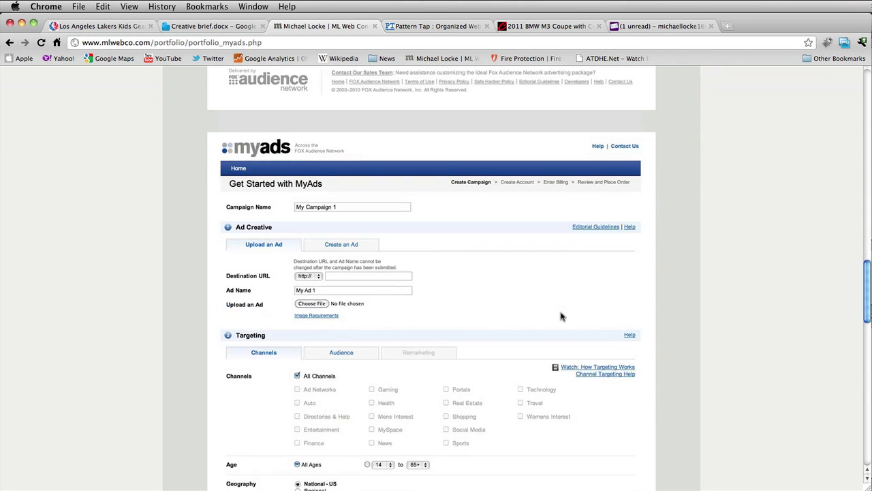
pyautogui.scroll(-10, 561, 315)
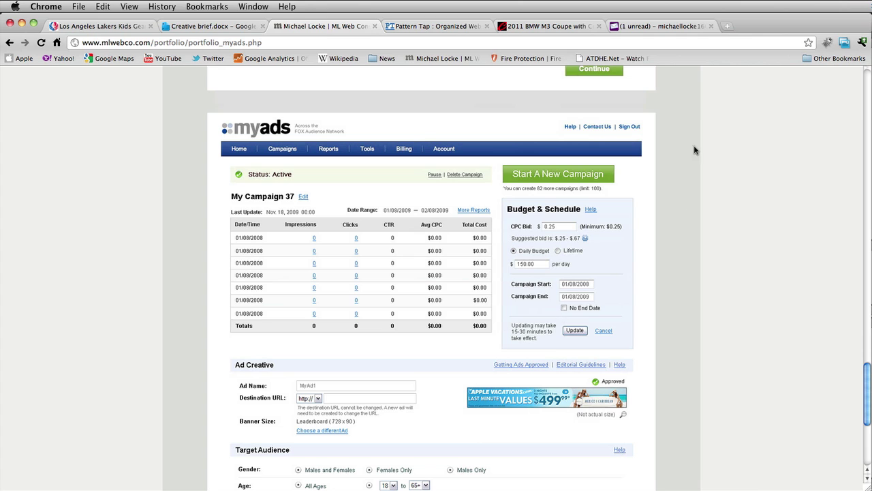
pyautogui.scroll(20, 416, 208)
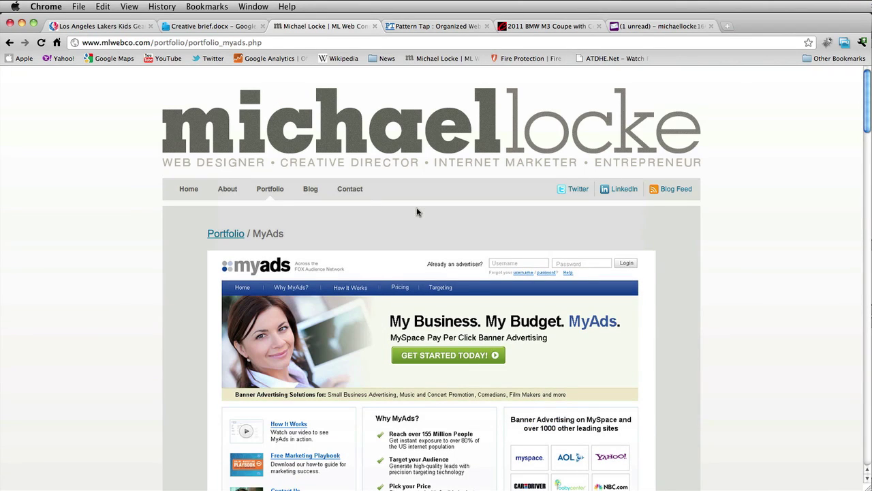
# Step: Go back to the portfolio overview, open the Newcars.com project and look through its page designs
pyautogui.click(211, 235)
pyautogui.scroll(-6, 239, 235)
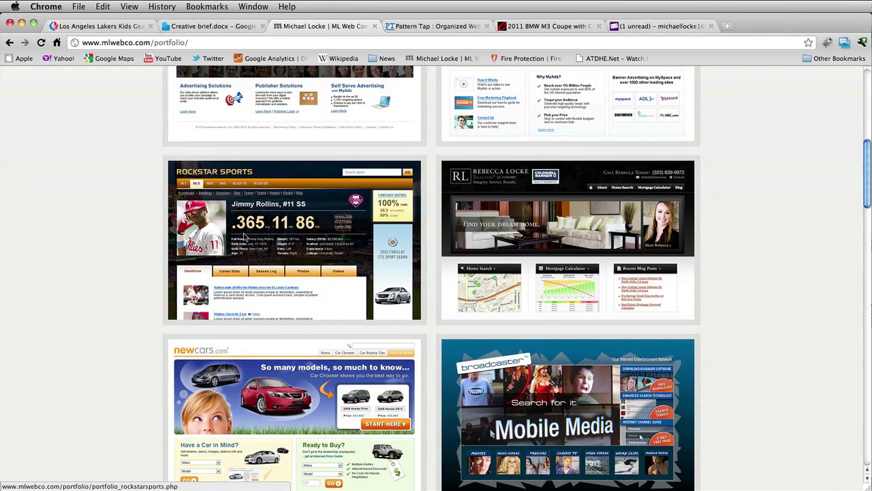
pyautogui.scroll(-3, 269, 270)
pyautogui.click(282, 293)
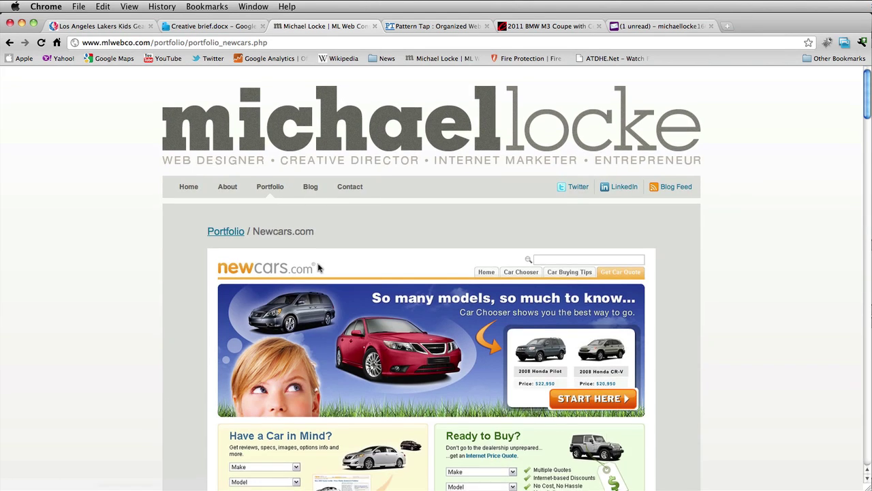
pyautogui.scroll(-5, 281, 293)
pyautogui.scroll(3, 347, 211)
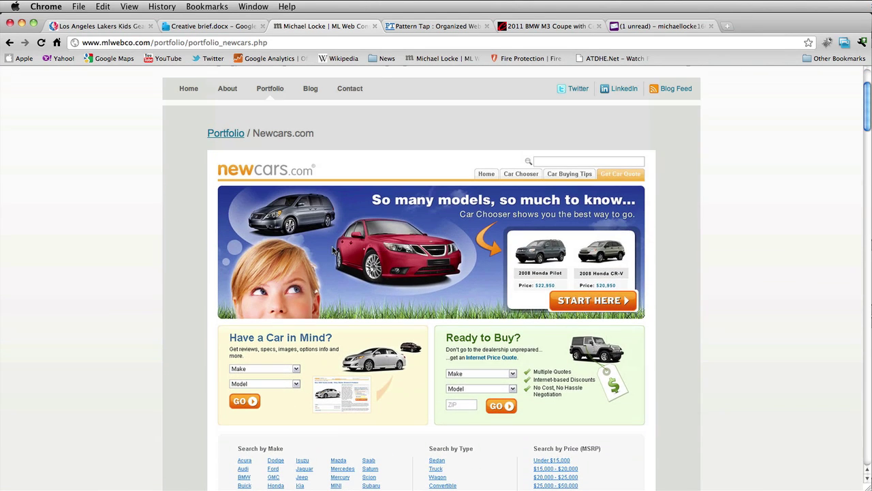
pyautogui.scroll(-3, 294, 305)
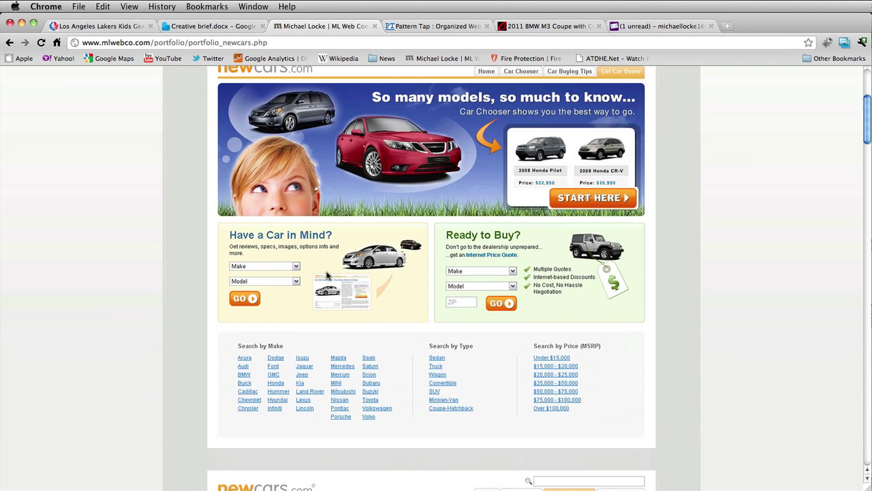
pyautogui.scroll(-15, 522, 259)
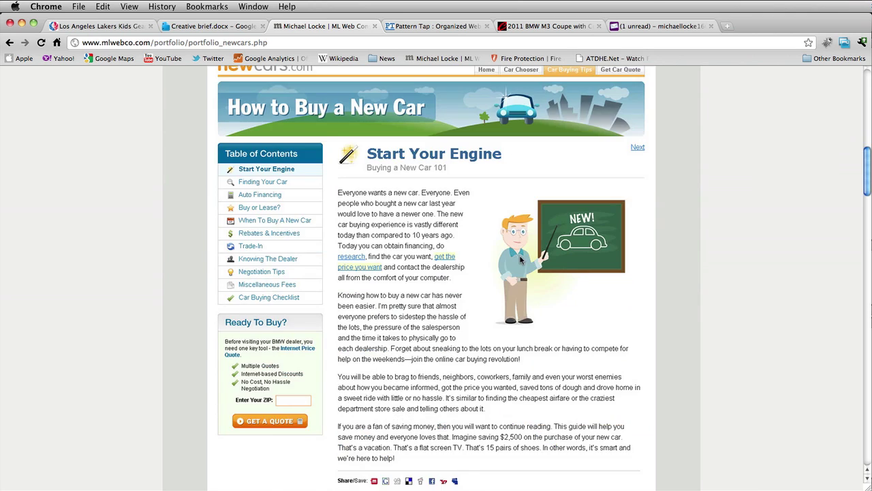
pyautogui.scroll(-5, 520, 259)
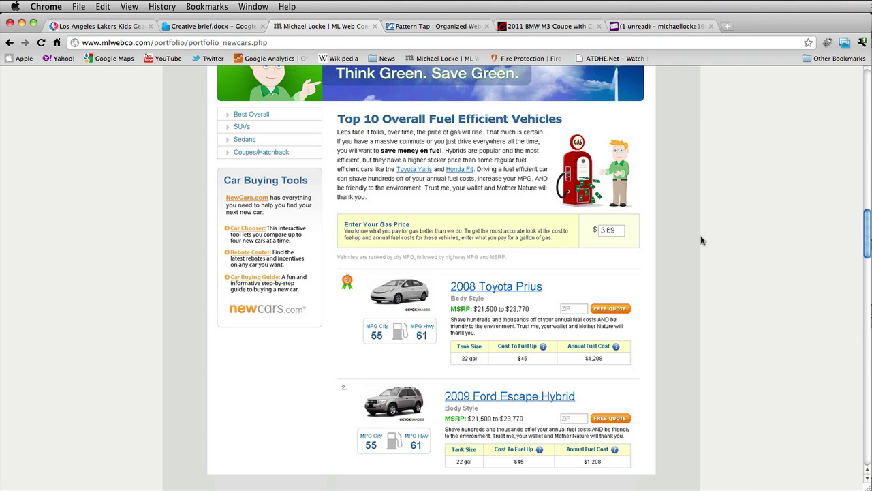
pyautogui.scroll(15, 717, 233)
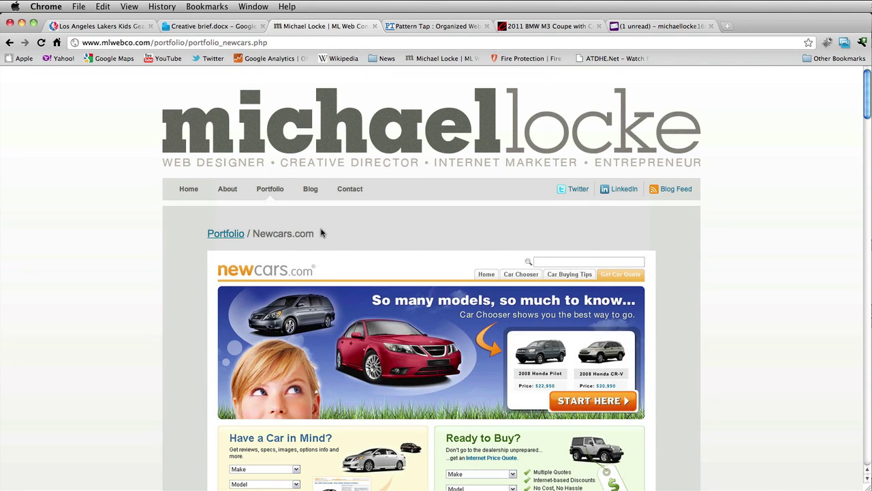
# Step: Return to the portfolio overview and browse the project thumbnails
pyautogui.click(227, 236)
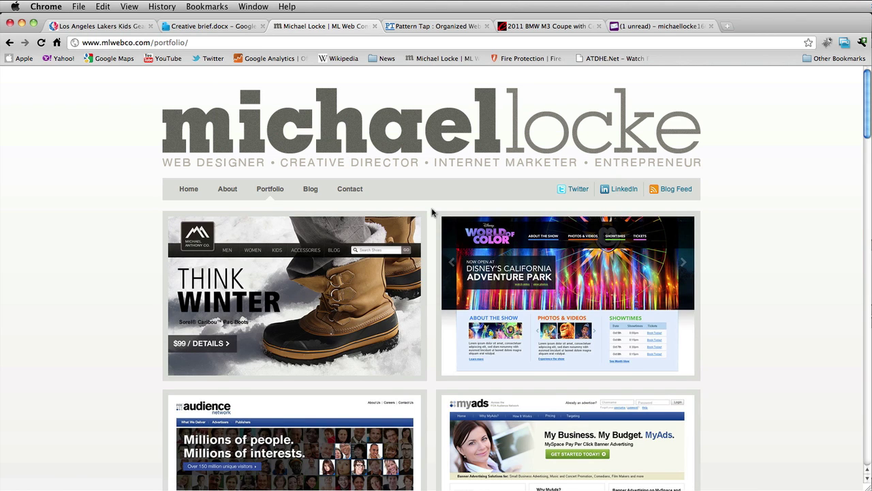
pyautogui.scroll(-5, 432, 213)
pyautogui.scroll(-1, 432, 212)
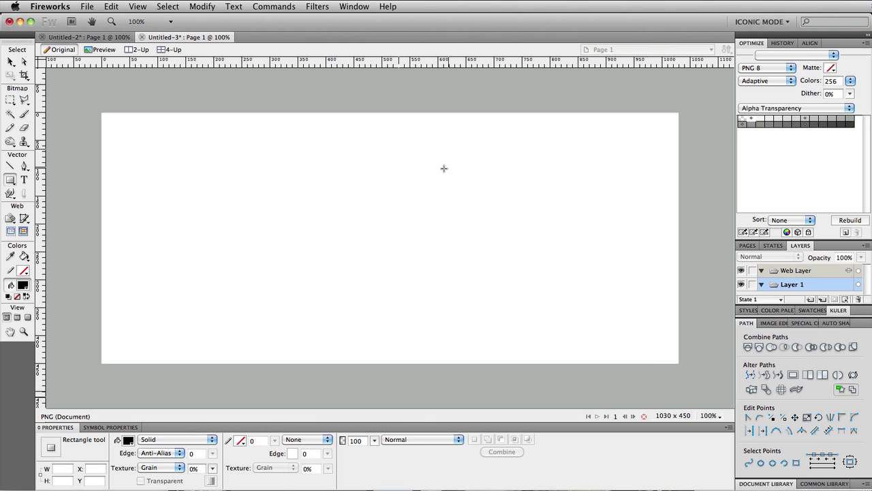
pyautogui.moveTo(307, 165); pyautogui.dragTo(360, 182)
pyautogui.press('super+z')
pyautogui.click(24, 63)
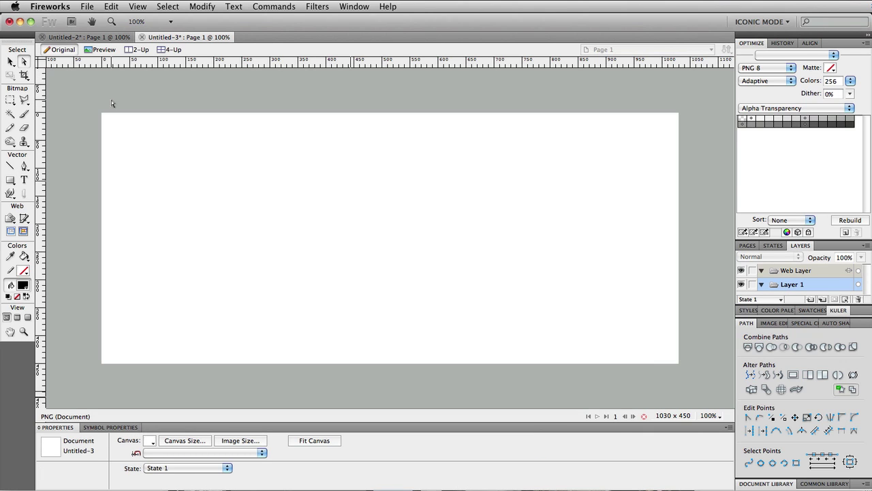
# Step: Switch to Chrome and reopen the MyAds portfolio project to view its designs
pyautogui.press('super+Tab')
pyautogui.click(503, 275)
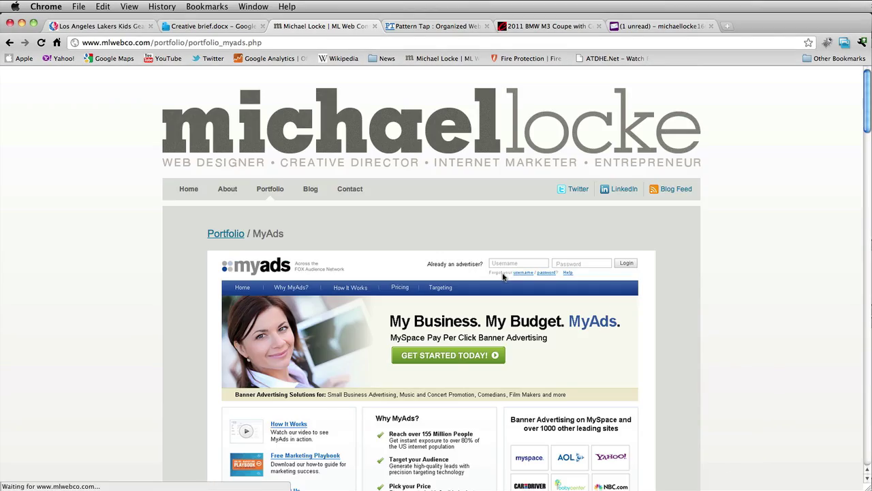
pyautogui.scroll(-15, 503, 275)
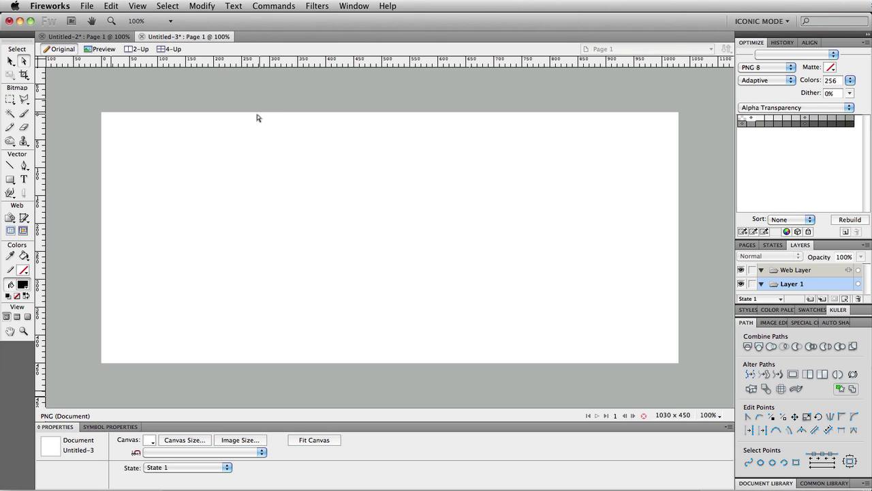
# Step: Draw a rectangle about 365 x 48 px in the upper right of the canvas, with a 1-pixel grey stroke and no fill
pyautogui.click(10, 178)
pyautogui.moveTo(439, 171); pyautogui.dragTo(643, 198)
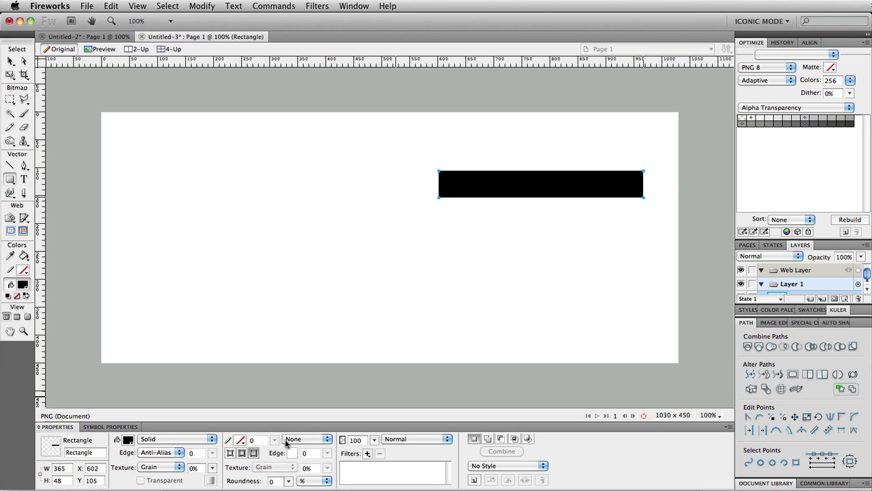
pyautogui.click(239, 439)
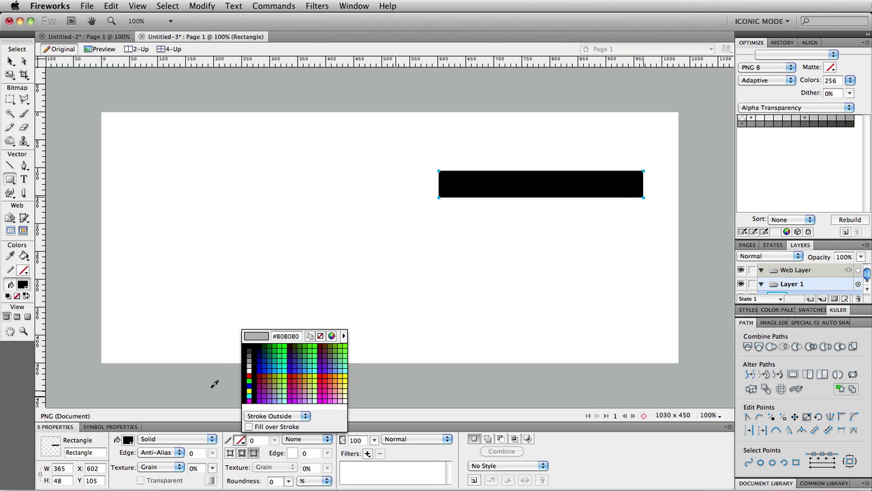
pyautogui.click(190, 409)
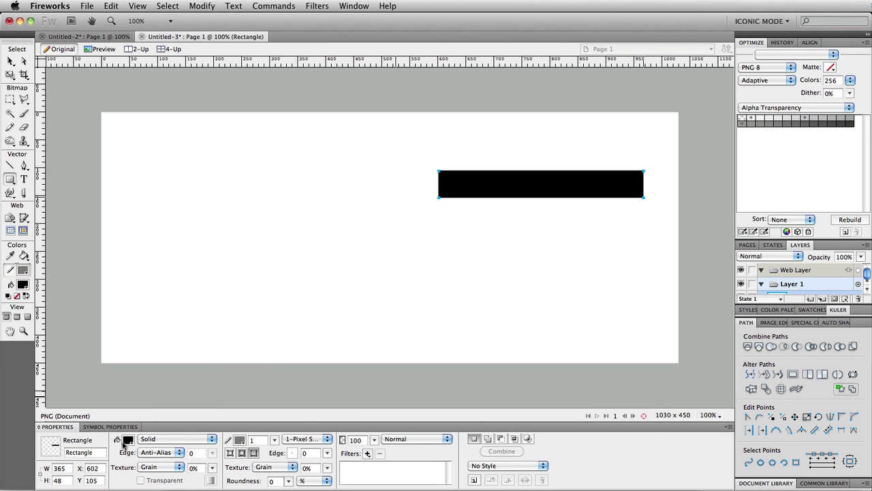
pyautogui.click(126, 440)
pyautogui.click(208, 360)
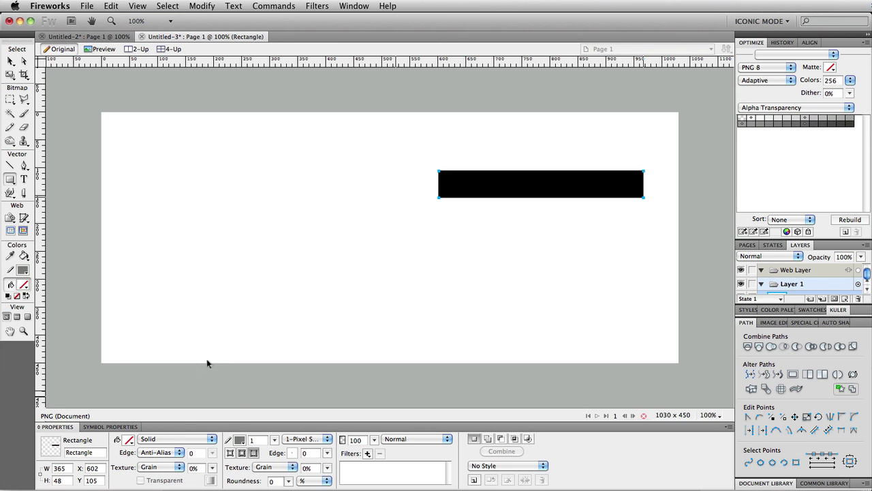
# Step: Add the text label "Name" beside the left edge of the rectangle and centre it vertically on the box
pyautogui.click(24, 178)
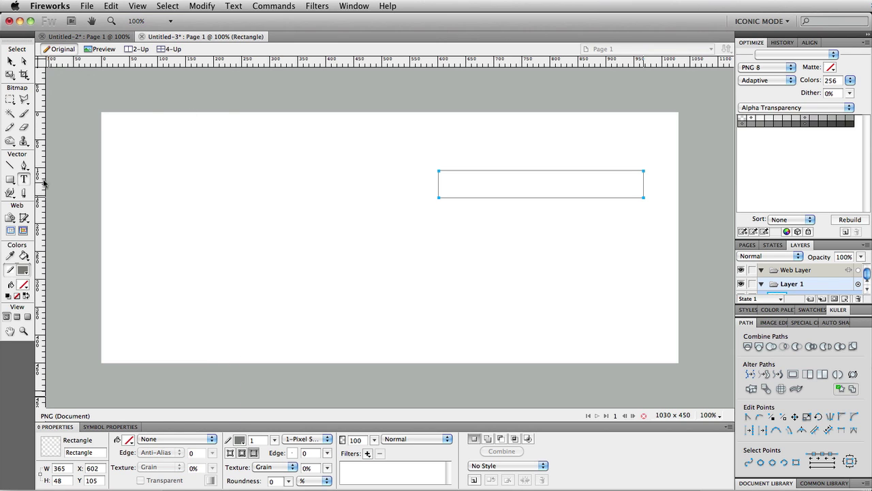
pyautogui.click(380, 182)
pyautogui.write('Name')
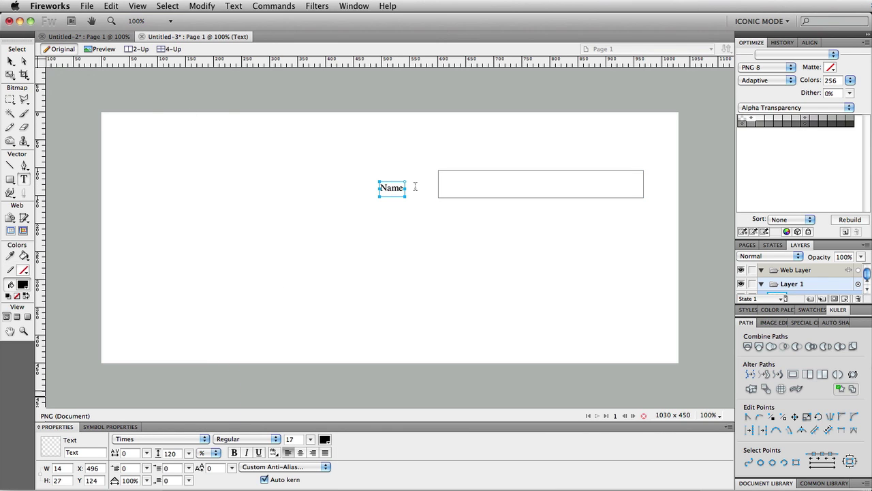
pyautogui.click(24, 60)
pyautogui.click(434, 220)
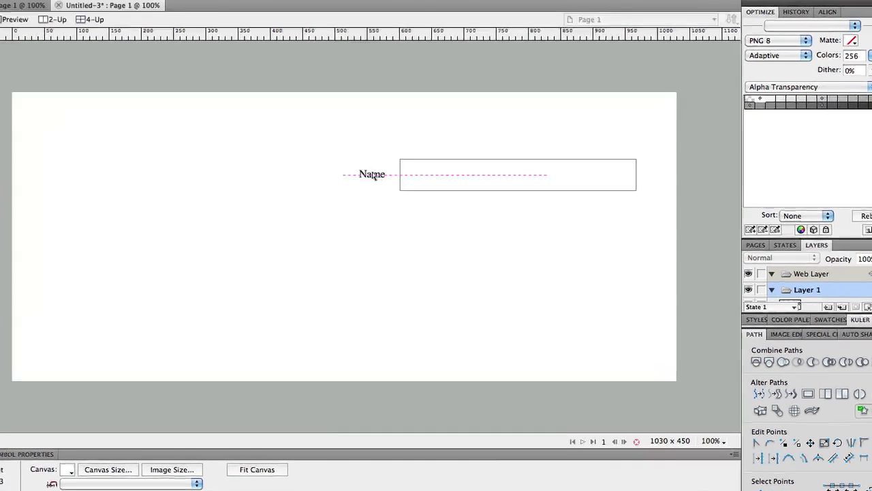
pyautogui.click(392, 187)
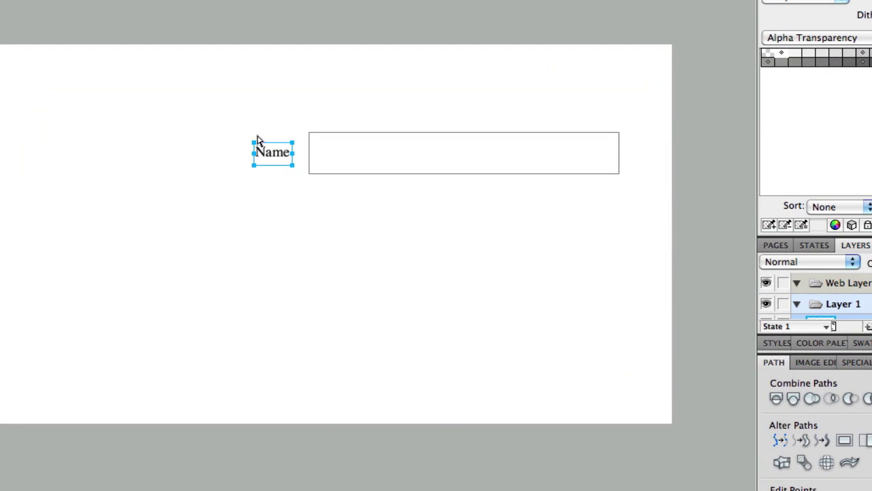
# Step: Duplicate the Name label and its input box directly below the first row
pyautogui.moveTo(238, 117); pyautogui.dragTo(446, 218)
pyautogui.keyDown('shift'); pyautogui.click(423, 174); pyautogui.keyUp('shift')
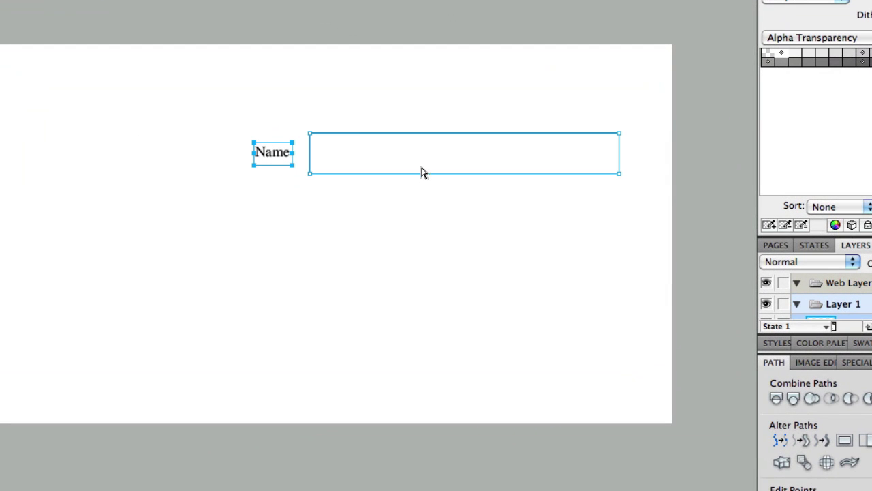
pyautogui.moveTo(420, 166); pyautogui.dragTo(429, 216)
pyautogui.keyDown('shift'); pyautogui.click(272, 152); pyautogui.keyUp('shift')
pyautogui.moveTo(323, 180); pyautogui.dragTo(327, 228)
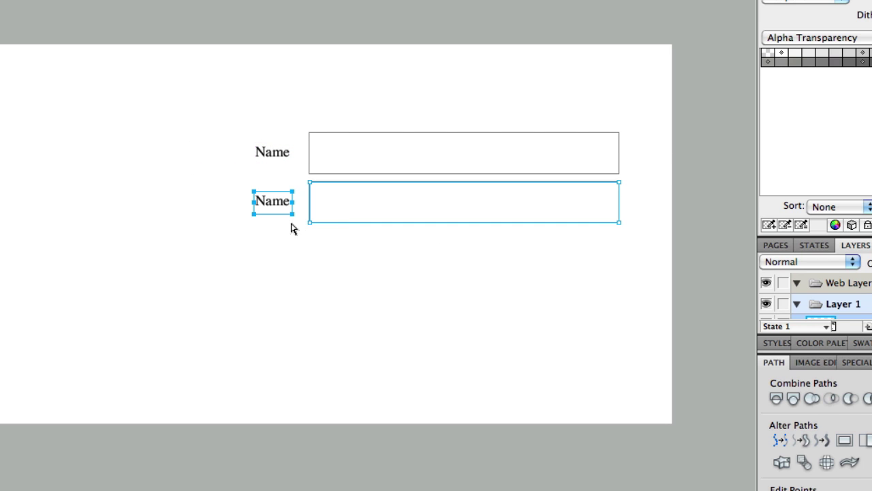
# Step: Change the second row's label to "Address" and move it left so it right-aligns with the Name label
pyautogui.click(278, 209)
pyautogui.doubleClick(278, 209)
pyautogui.write('Address')
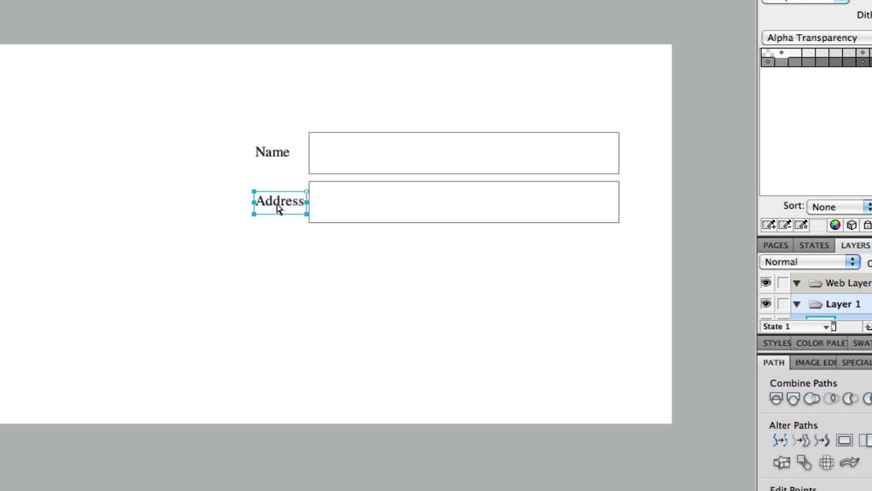
pyautogui.click(230, 188)
pyautogui.moveTo(265, 202); pyautogui.dragTo(251, 202)
# Step: Duplicate both labelled rows below the existing ones to make four form rows
pyautogui.moveTo(257, 97); pyautogui.dragTo(409, 274)
pyautogui.moveTo(385, 186); pyautogui.dragTo(389, 288)
pyautogui.click(153, 285)
# Step: Change the third row's label to "City" and shift it right to line up with the labels above
pyautogui.click(271, 260)
pyautogui.doubleClick(272, 259)
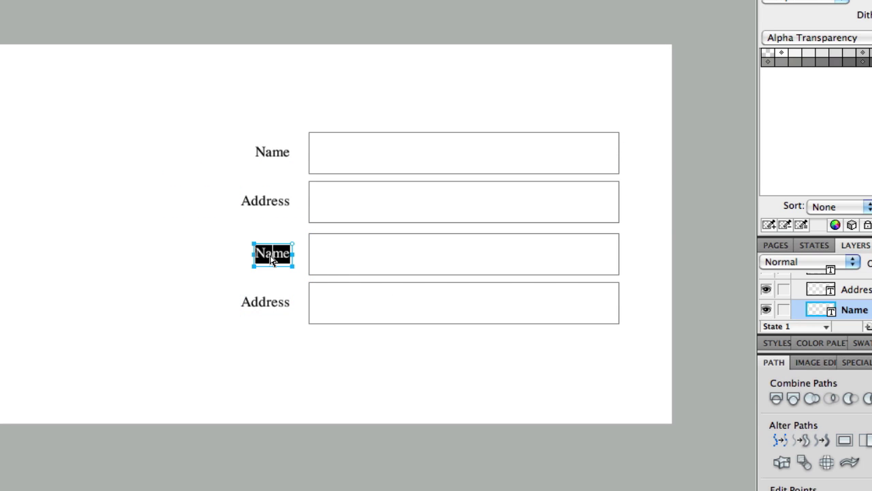
pyautogui.write('City')
pyautogui.press('Escape')
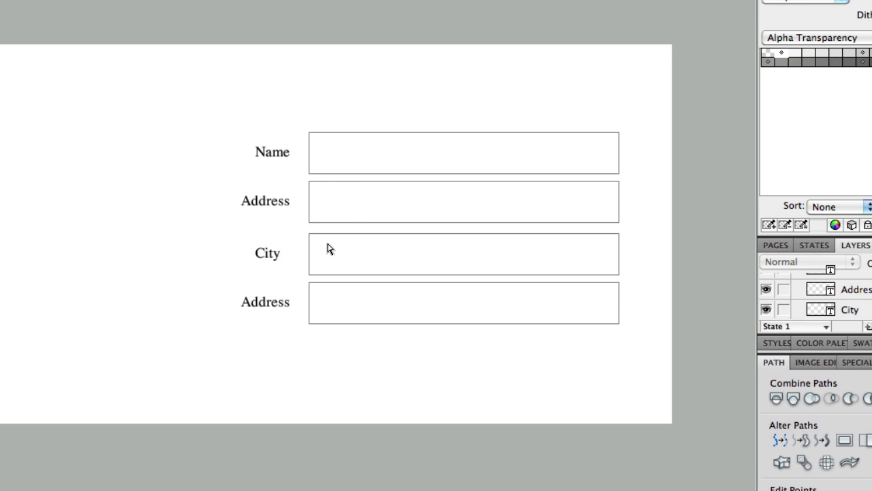
pyautogui.click(286, 257)
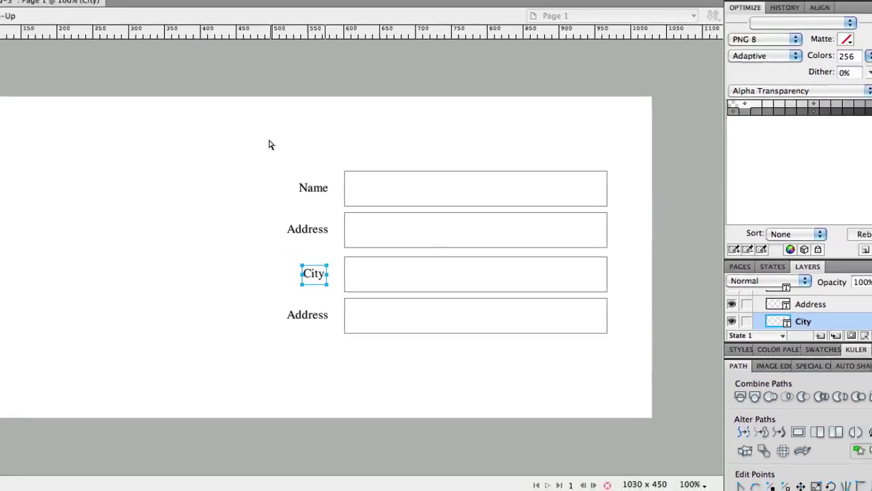
# Step: Select all four labelled form rows and move them slightly down the canvas as one group
pyautogui.moveTo(220, 94); pyautogui.dragTo(457, 369)
pyautogui.moveTo(458, 308); pyautogui.dragTo(455, 295)
pyautogui.click(428, 372)
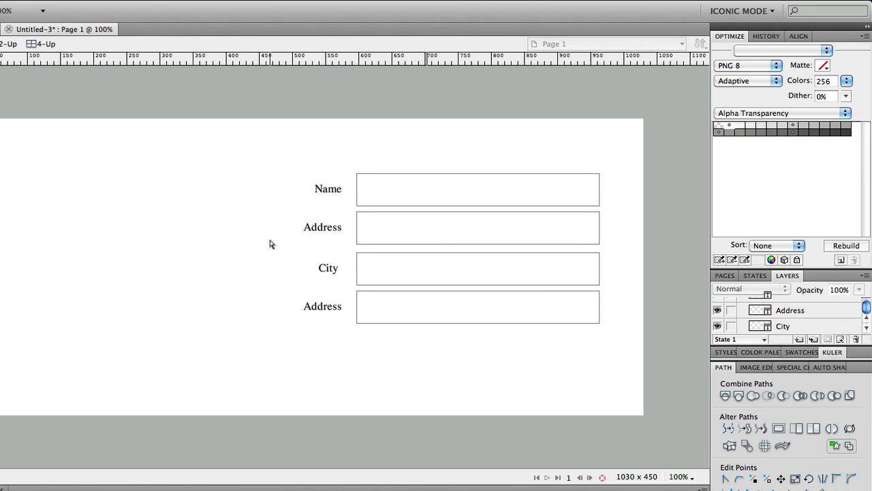
pyautogui.moveTo(630, 364); pyautogui.dragTo(265, 147)
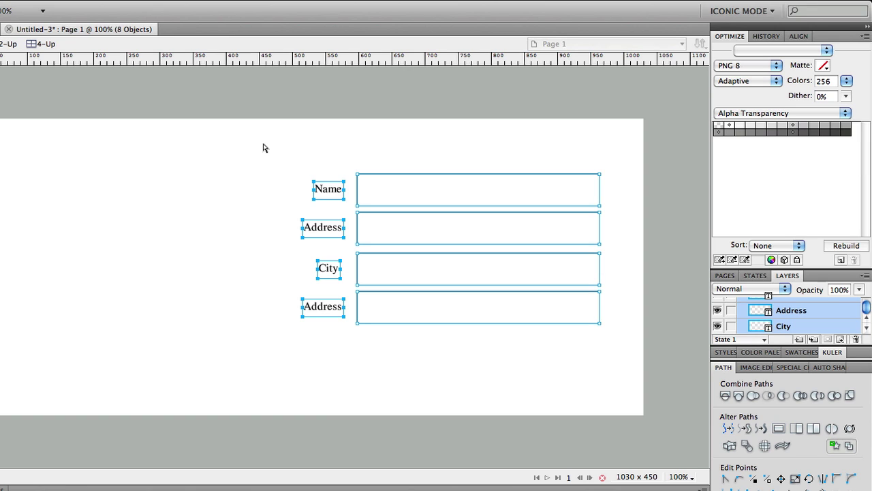
pyautogui.click(252, 186)
pyautogui.press('u')
pyautogui.moveTo(249, 153); pyautogui.dragTo(685, 371)
pyautogui.moveTo(565, 288); pyautogui.dragTo(564, 299)
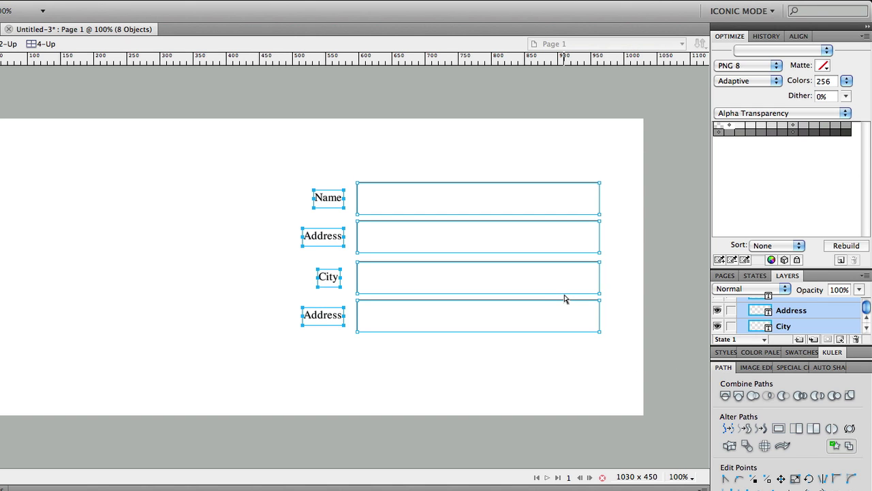
# Step: Switch to Chrome and look through the recently updated design collections on the Pattern Tap home page
pyautogui.press('super+Tab')
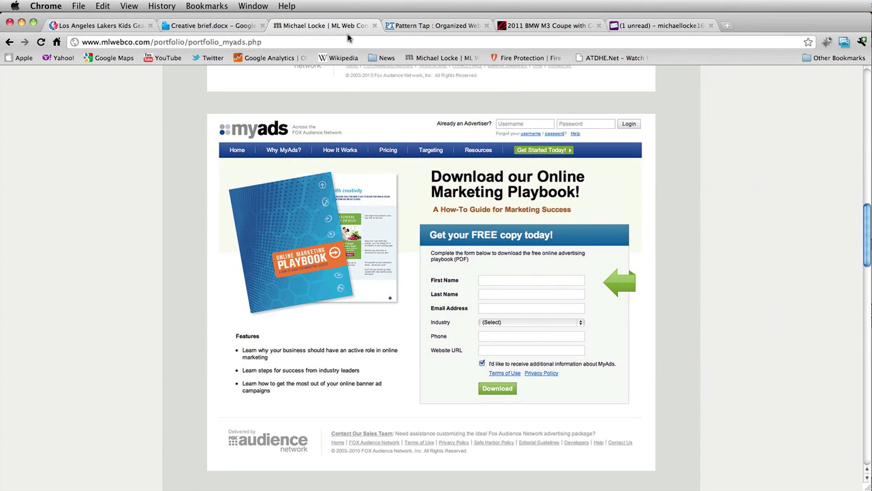
pyautogui.click(422, 26)
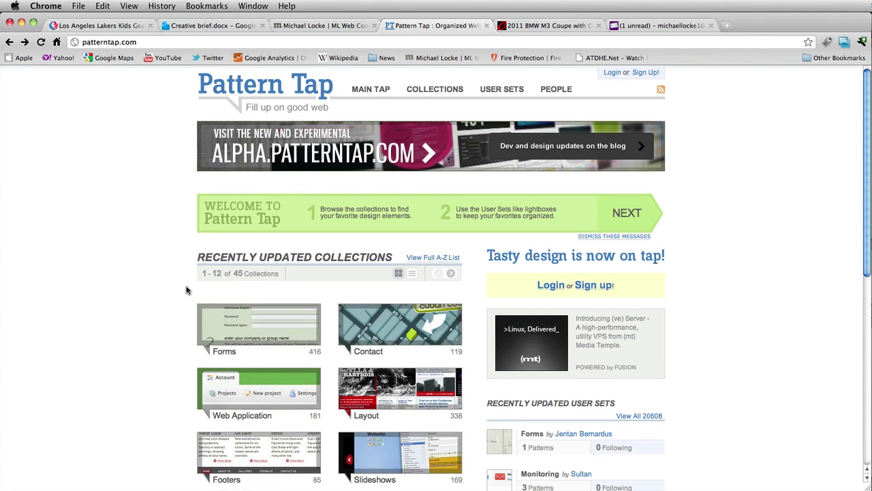
pyautogui.scroll(-1, 184, 290)
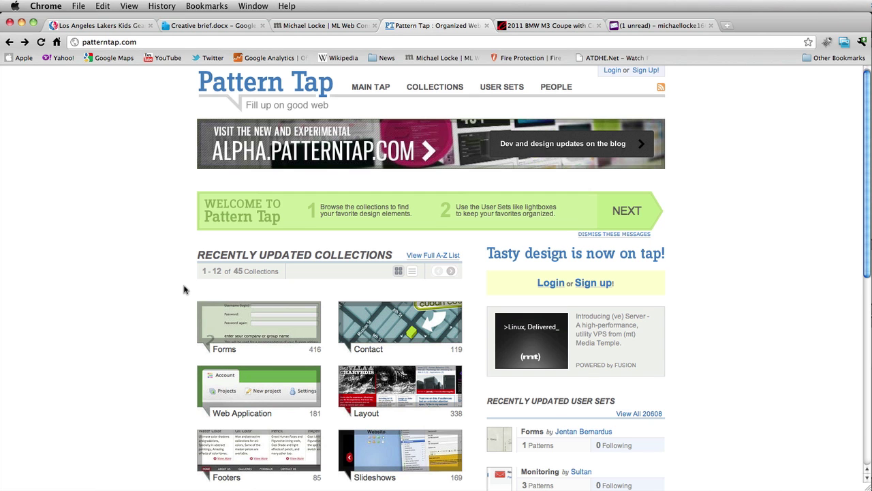
pyautogui.scroll(-3, 184, 289)
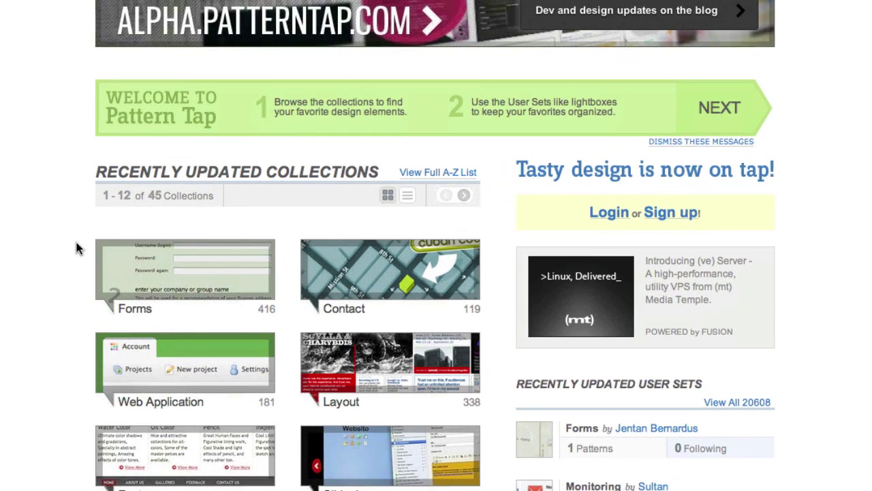
pyautogui.scroll(-3, 112, 284)
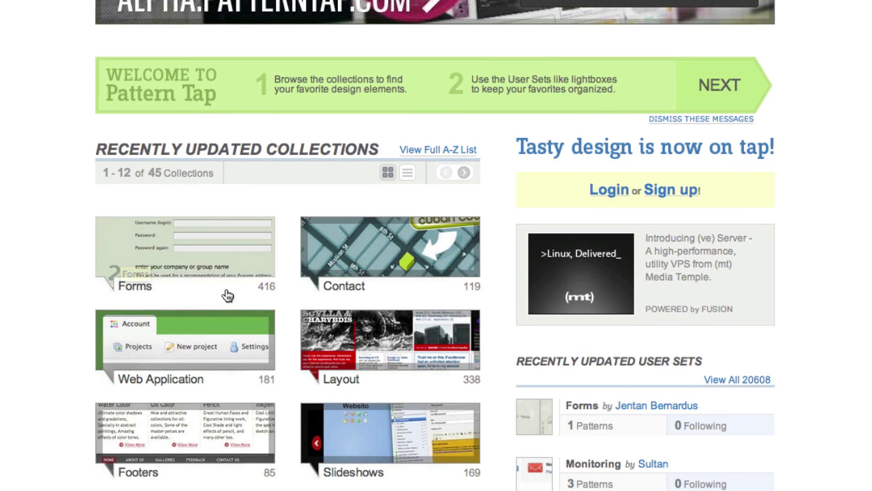
pyautogui.scroll(-3, 228, 294)
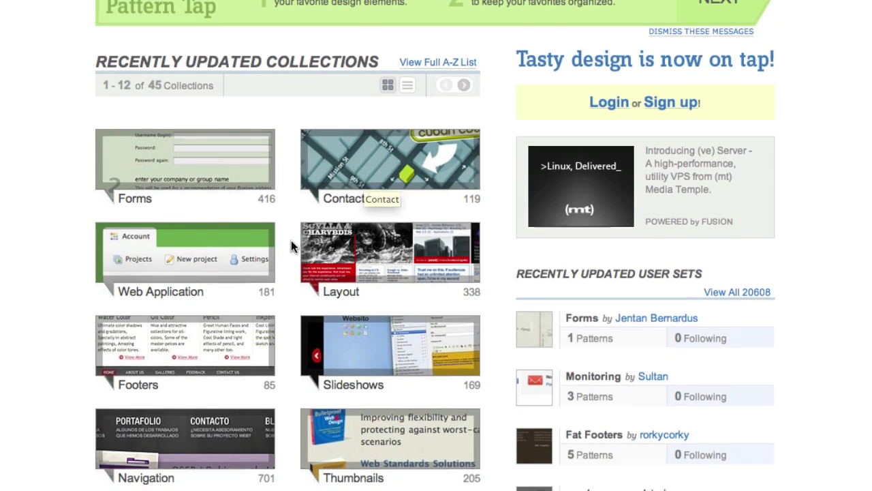
pyautogui.scroll(-5, 292, 238)
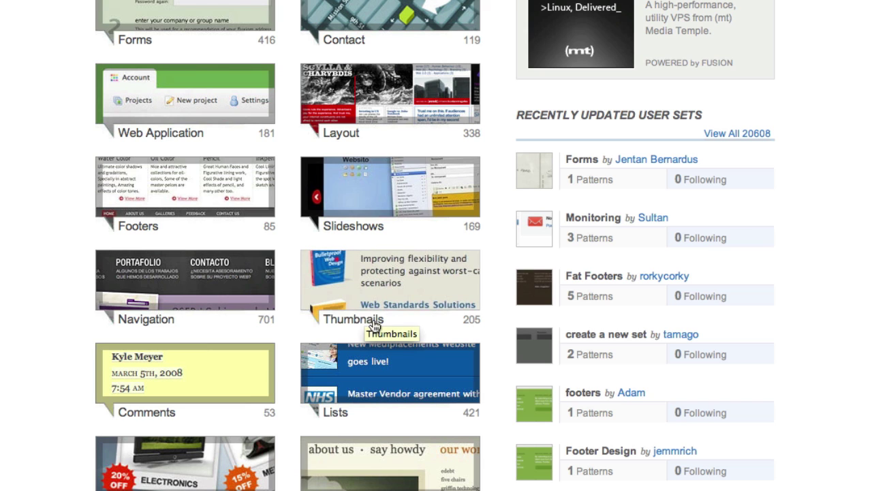
pyautogui.scroll(-3, 286, 324)
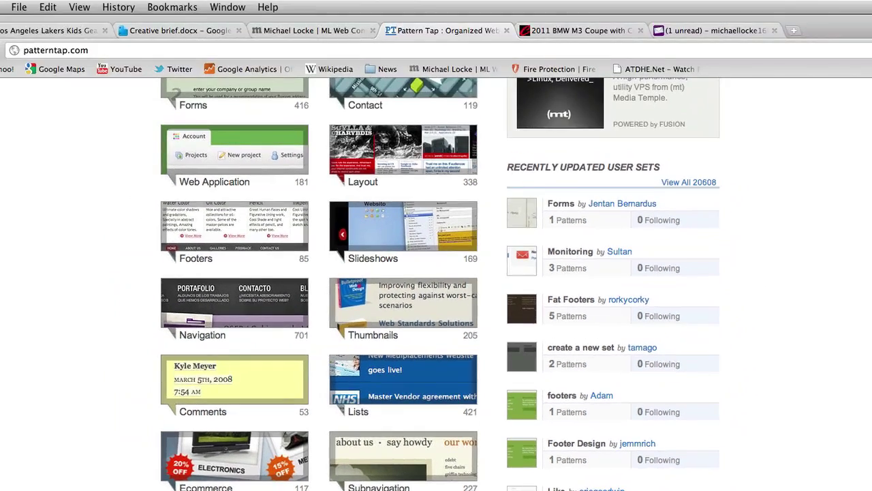
pyautogui.scroll(5, 368, 395)
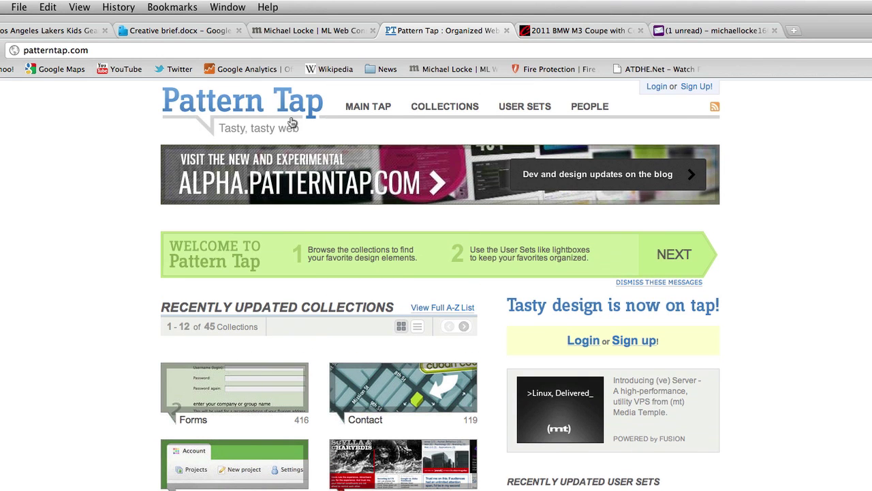
# Step: Open Pattern Tap's full collections list, look through the Headers collection and return to the list
pyautogui.click(446, 107)
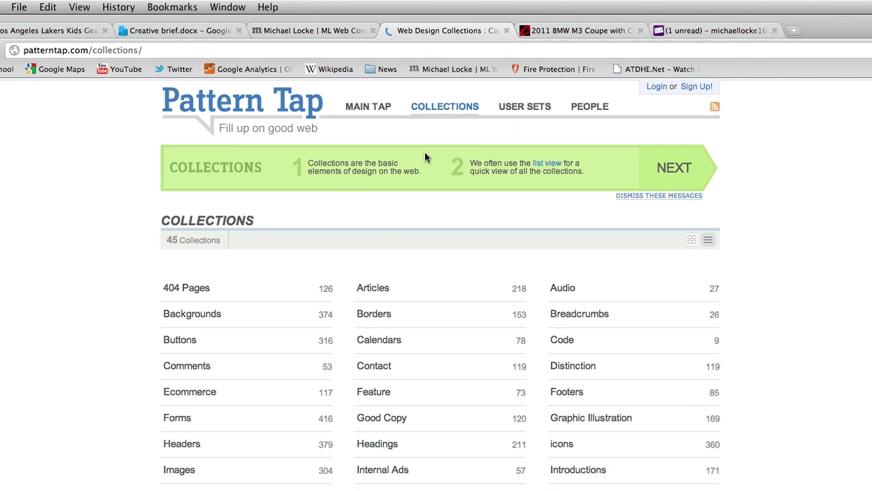
pyautogui.scroll(-5, 310, 300)
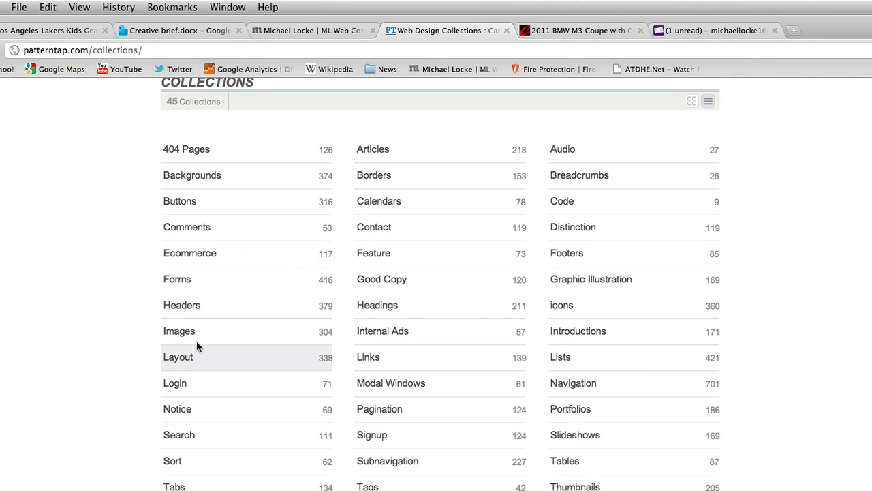
pyautogui.click(192, 311)
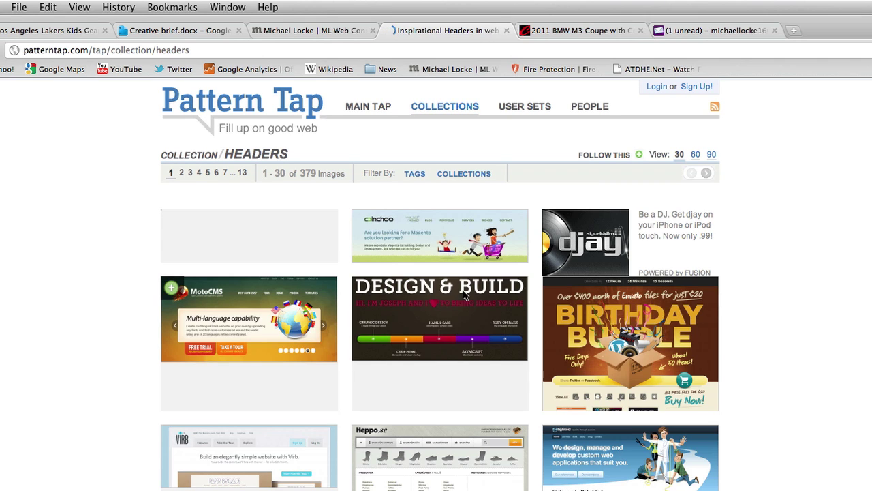
pyautogui.scroll(-3, 145, 392)
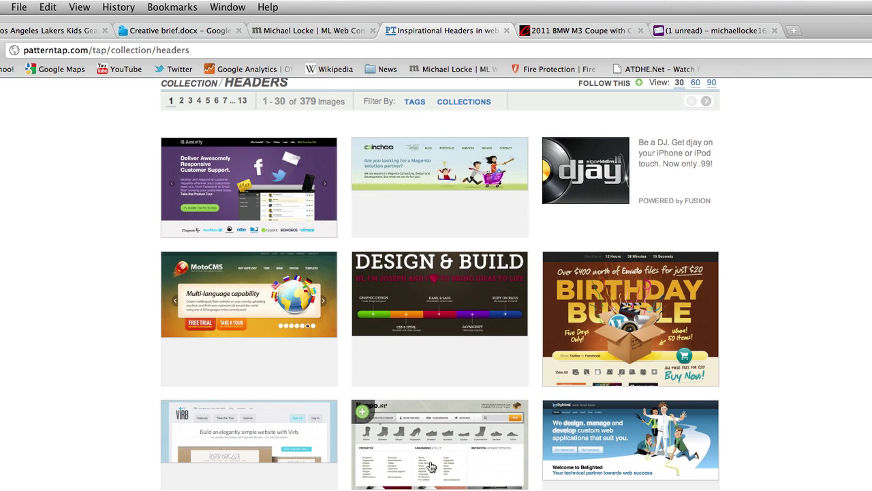
pyautogui.scroll(-2, 323, 445)
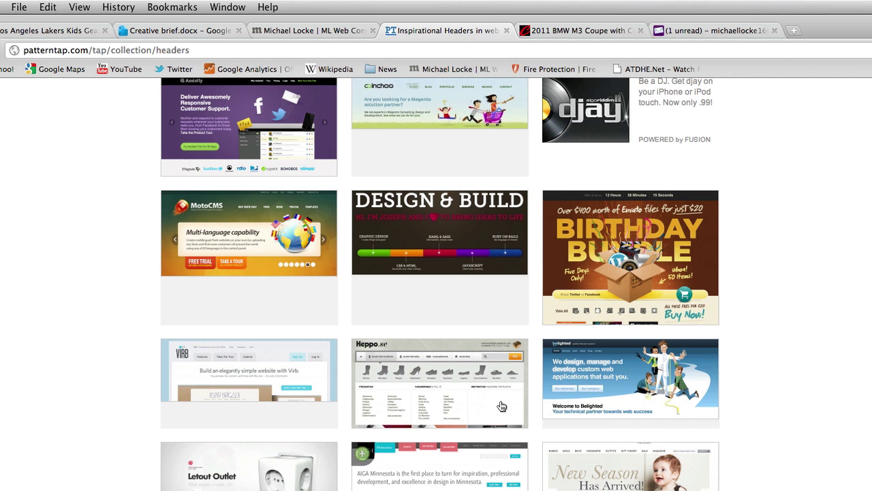
pyautogui.scroll(5, 127, 140)
pyautogui.press('super+bracketleft')
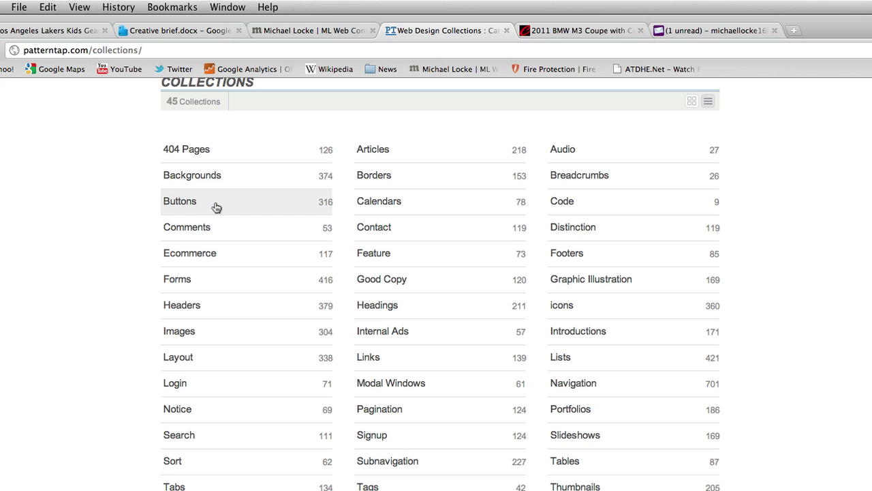
# Step: Open Pattern Tap's Forms collection and examine its form design examples for inspiration
pyautogui.click(194, 279)
pyautogui.press('super+Tab')
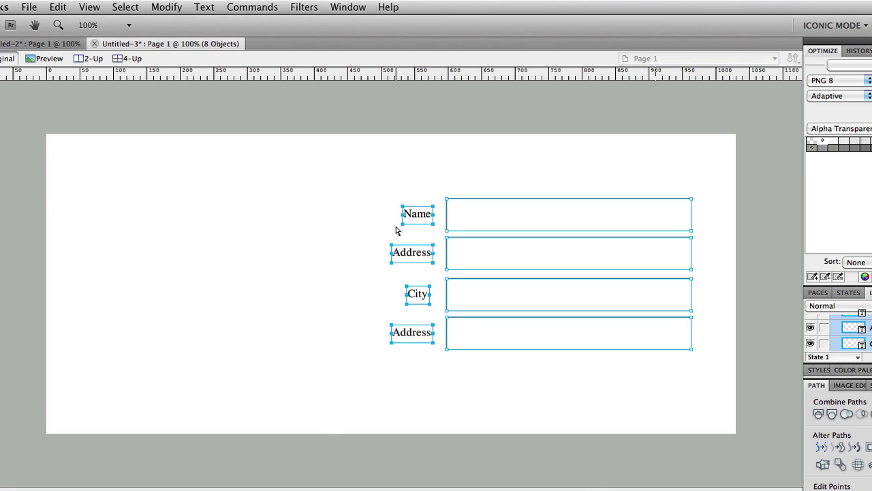
pyautogui.press('super+Tab')
pyautogui.click(247, 99)
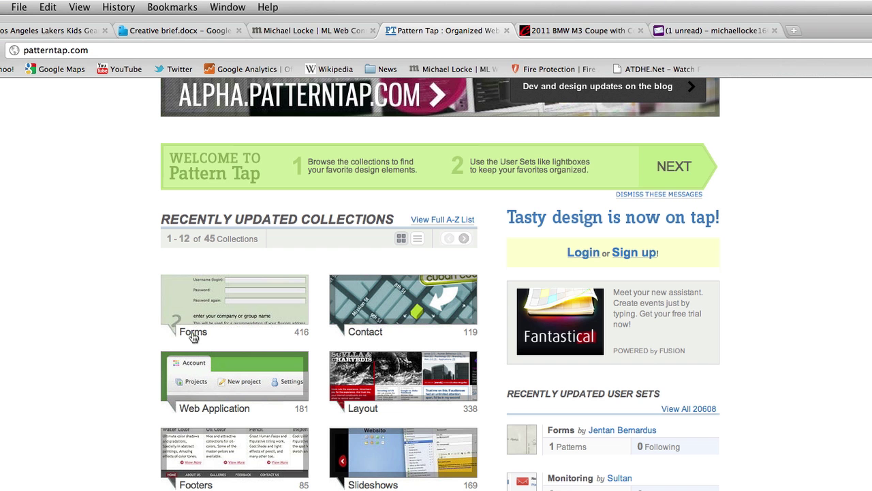
pyautogui.click(246, 316)
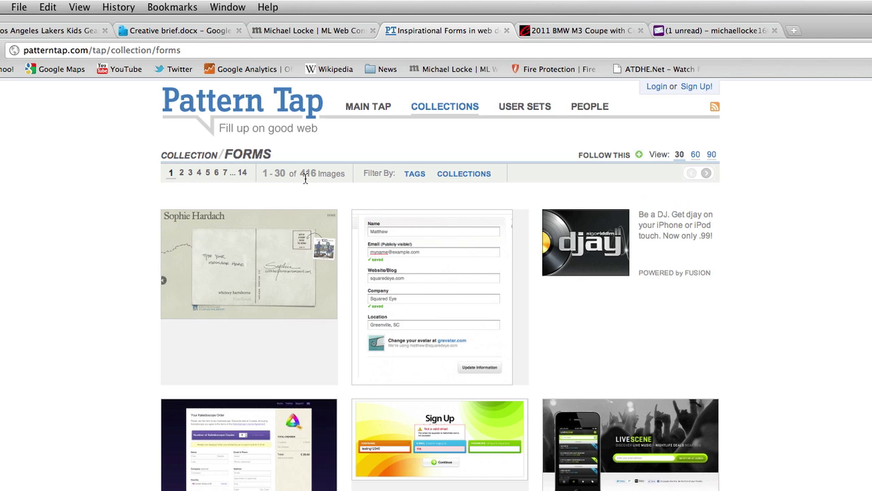
pyautogui.scroll(-1, 374, 266)
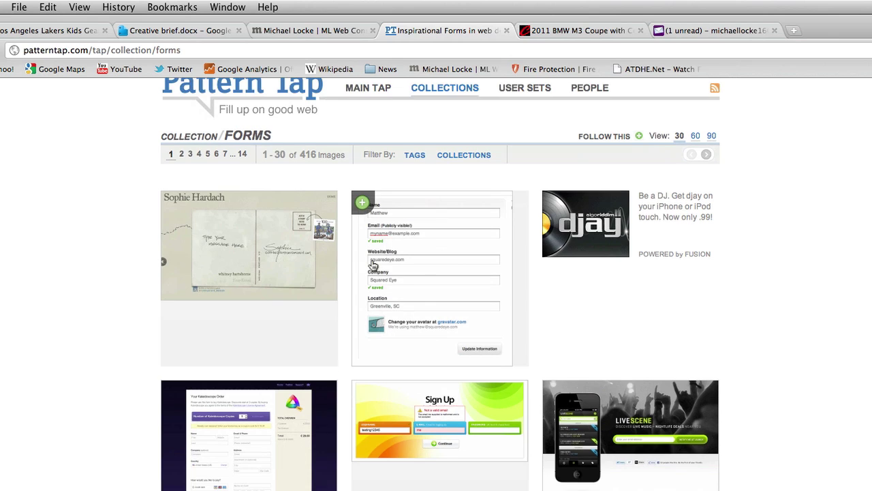
pyautogui.scroll(-1, 430, 276)
pyautogui.scroll(-5, 518, 297)
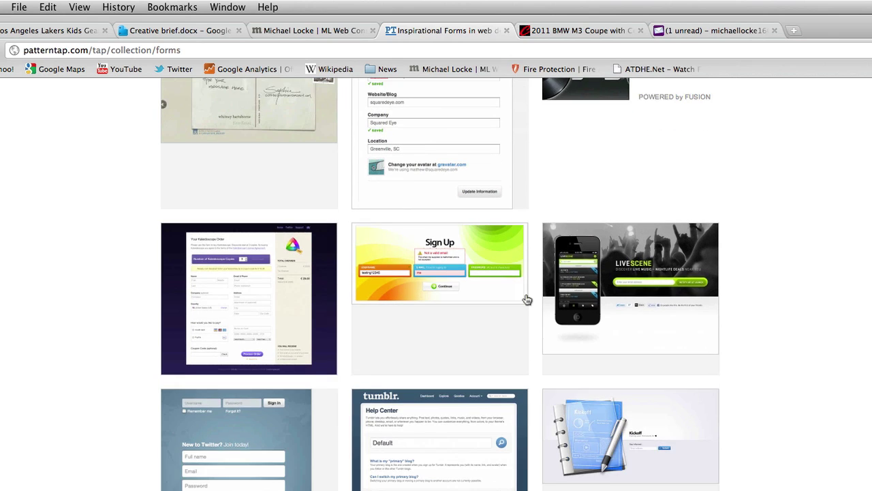
pyautogui.scroll(-3, 527, 300)
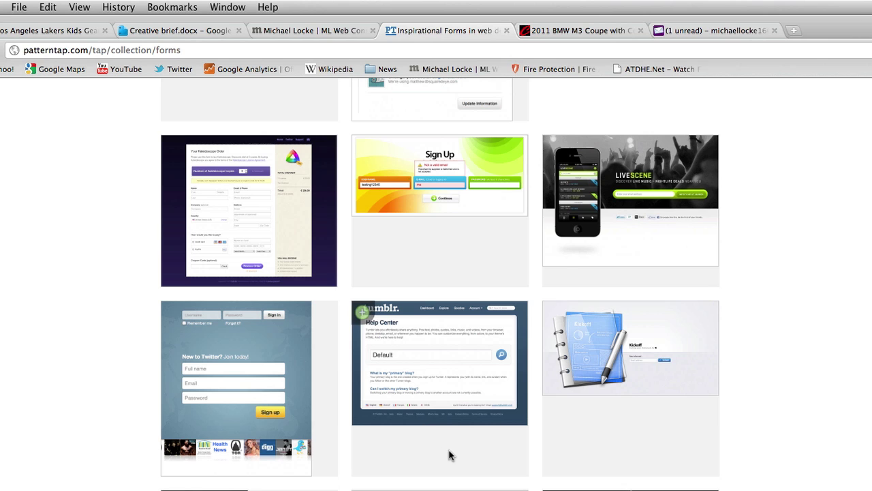
pyautogui.scroll(-1, 450, 470)
pyautogui.scroll(-2, 450, 473)
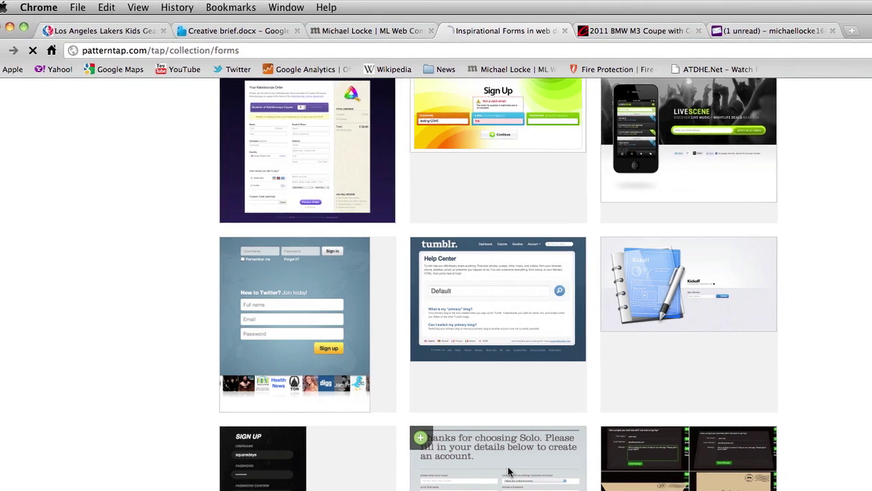
# Step: View the Solo registration form example at full size, then return to the Forms collection
pyautogui.click(449, 472)
pyautogui.scroll(-3, 200, 423)
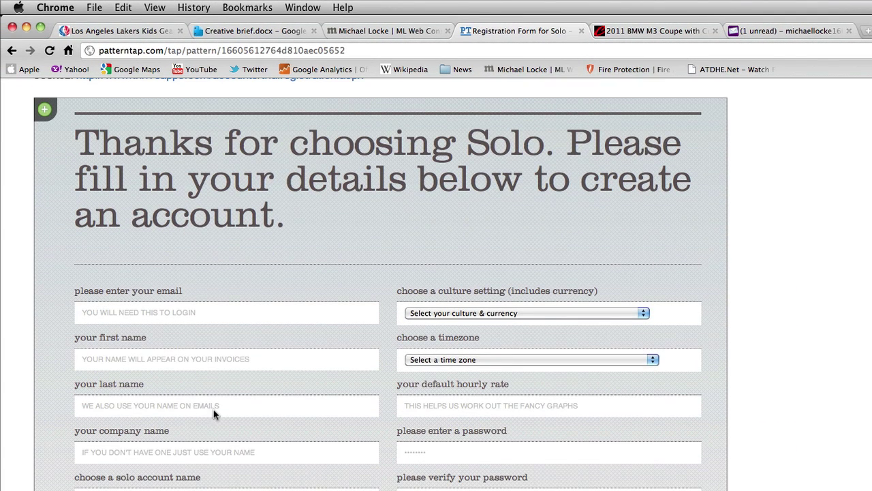
pyautogui.click(11, 52)
pyautogui.scroll(-5, 318, 241)
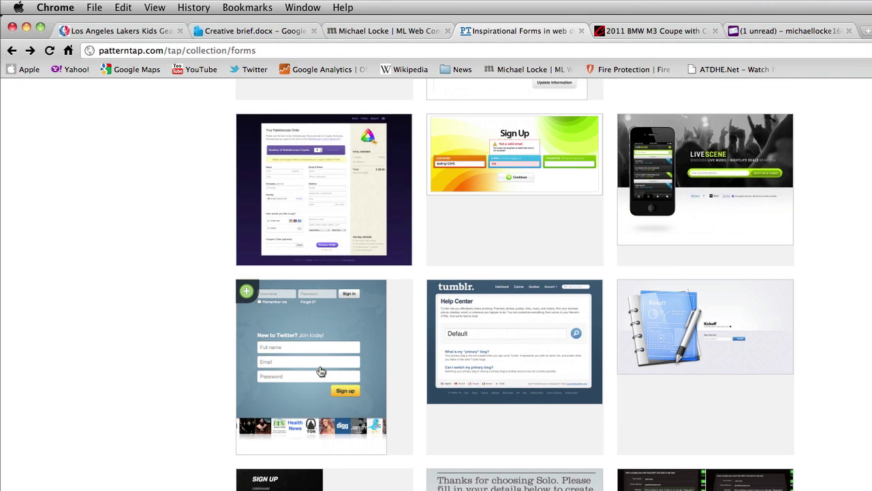
# Step: Copy the image of the Twitter signup and login form example and paste it into the Fireworks form mockup
pyautogui.click(320, 371)
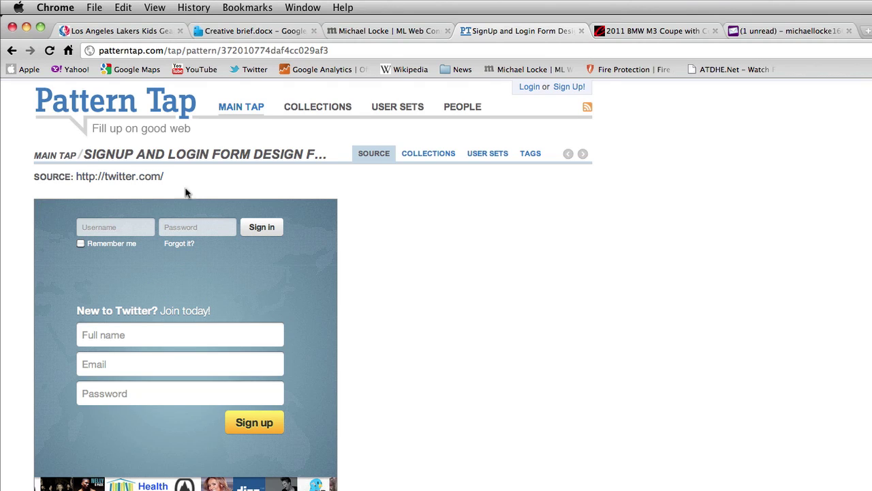
pyautogui.rightClick(259, 306)
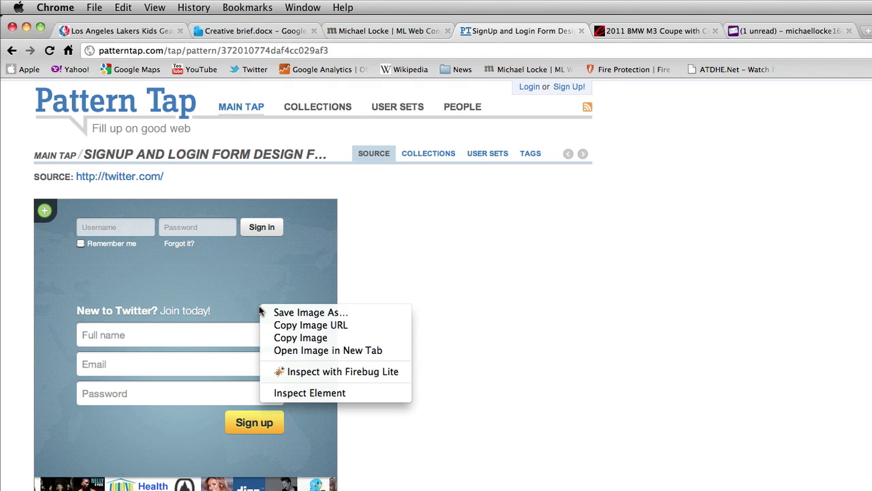
pyautogui.click(295, 338)
pyautogui.press('super+Tab')
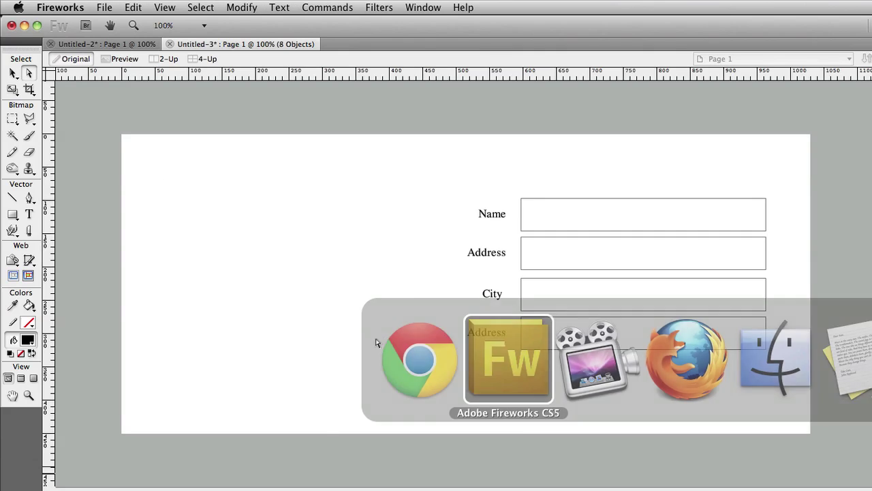
pyautogui.click(291, 267)
pyautogui.press('super+v')
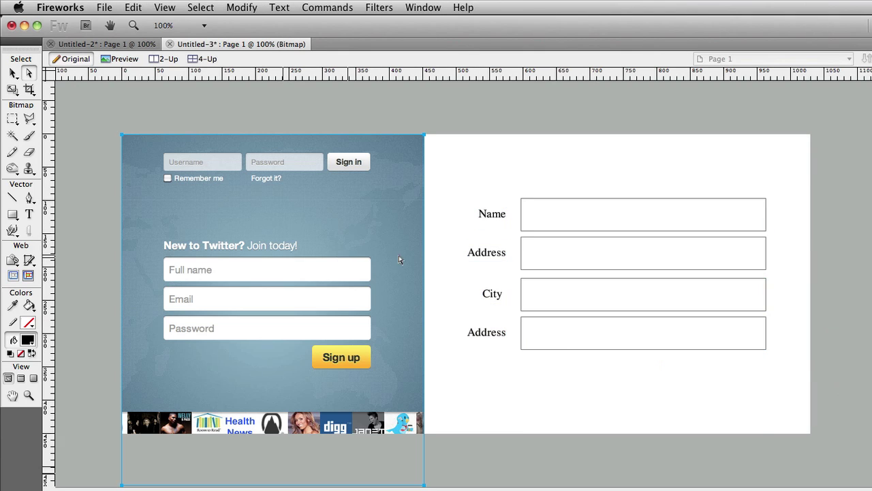
# Step: Place the pasted Twitter form image along the canvas's right edge and move the four form rows to its left
pyautogui.moveTo(313, 259); pyautogui.dragTo(810, 234)
pyautogui.moveTo(437, 186); pyautogui.dragTo(553, 372)
pyautogui.moveTo(552, 315); pyautogui.dragTo(314, 315)
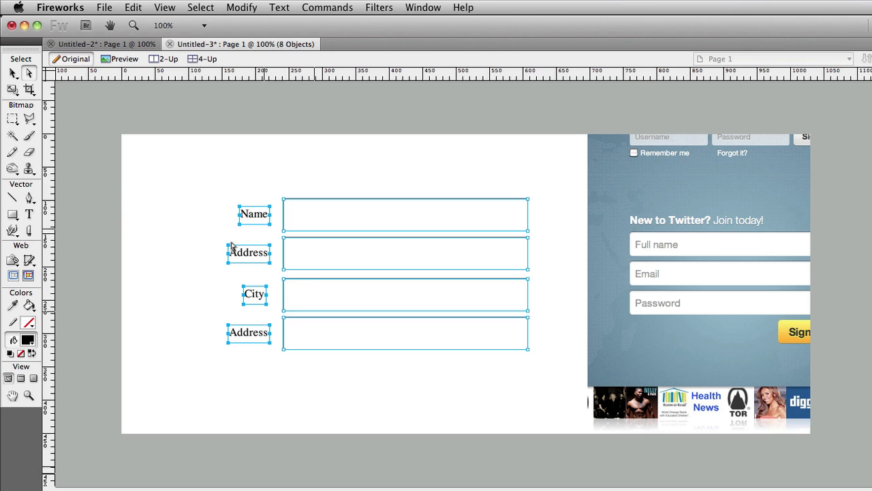
pyautogui.moveTo(670, 262); pyautogui.dragTo(616, 261)
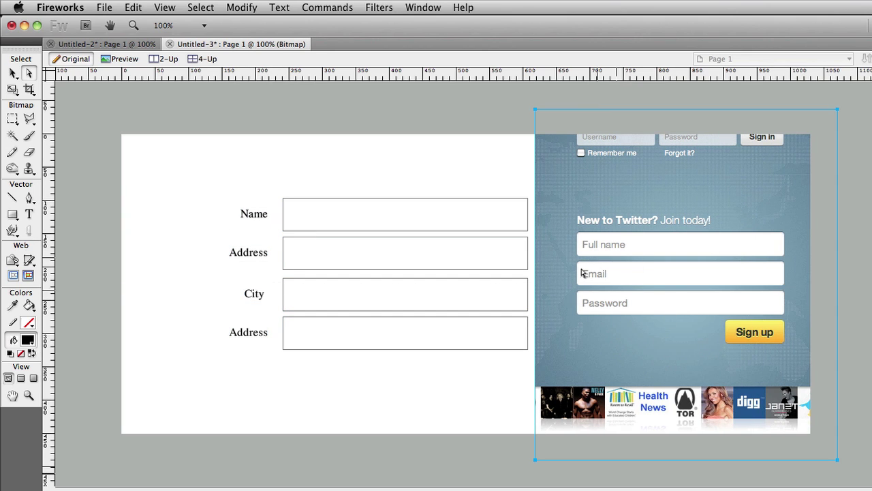
# Step: Delete all four labelled form rows, keeping only the Twitter reference image on the canvas
pyautogui.moveTo(211, 185); pyautogui.dragTo(411, 395)
pyautogui.press('Delete')
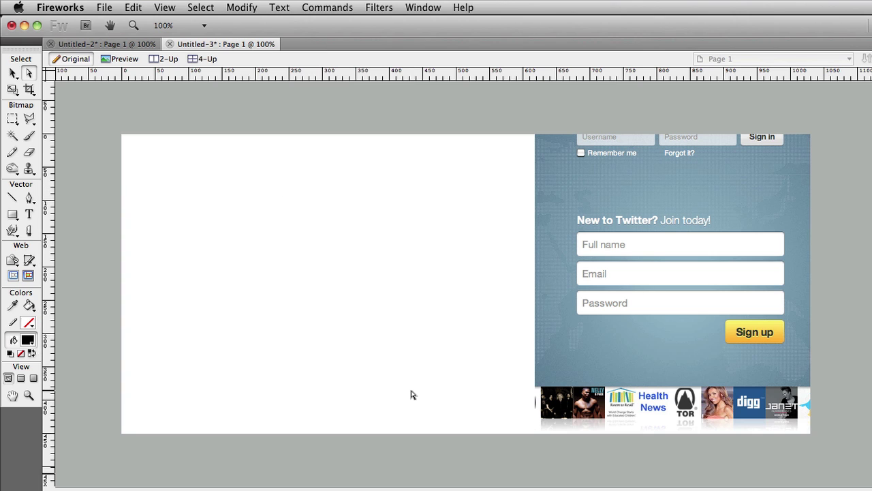
# Step: Draw a rounded rectangle about 321 by 41 pixels on the blank canvas area beside the Twitter reference image
pyautogui.click(13, 215)
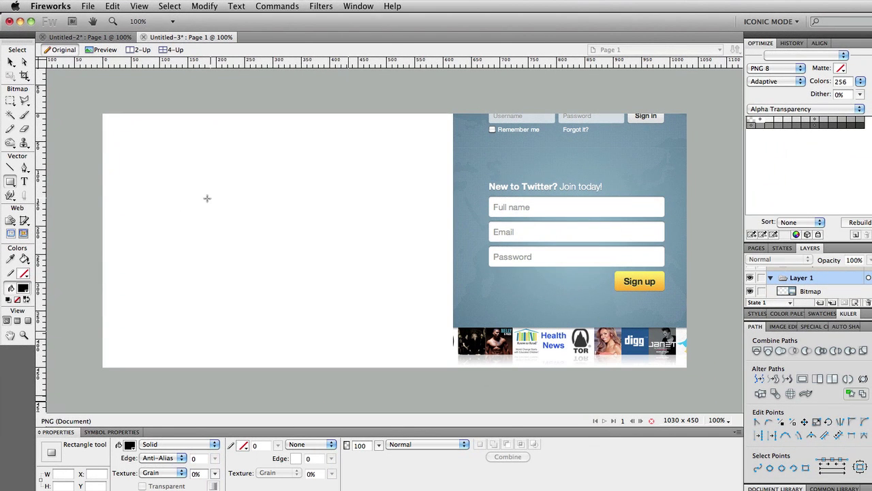
pyautogui.moveTo(202, 199); pyautogui.dragTo(383, 223)
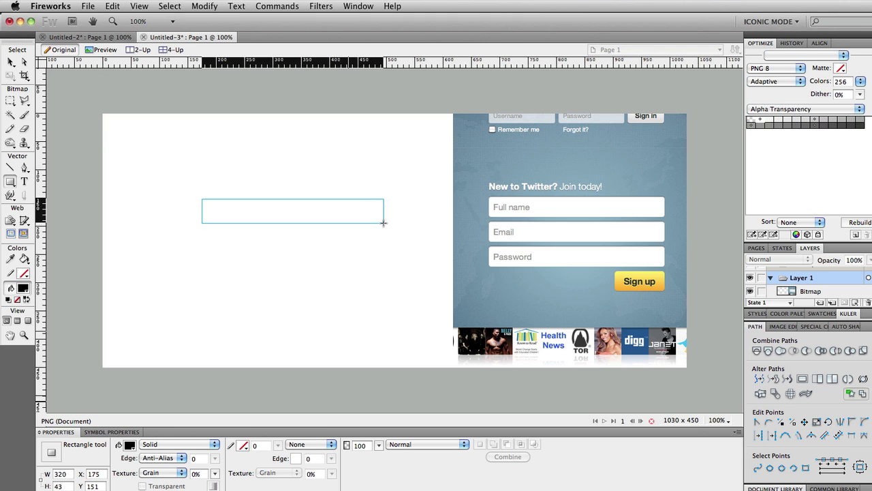
pyautogui.moveTo(383, 222); pyautogui.dragTo(383, 222)
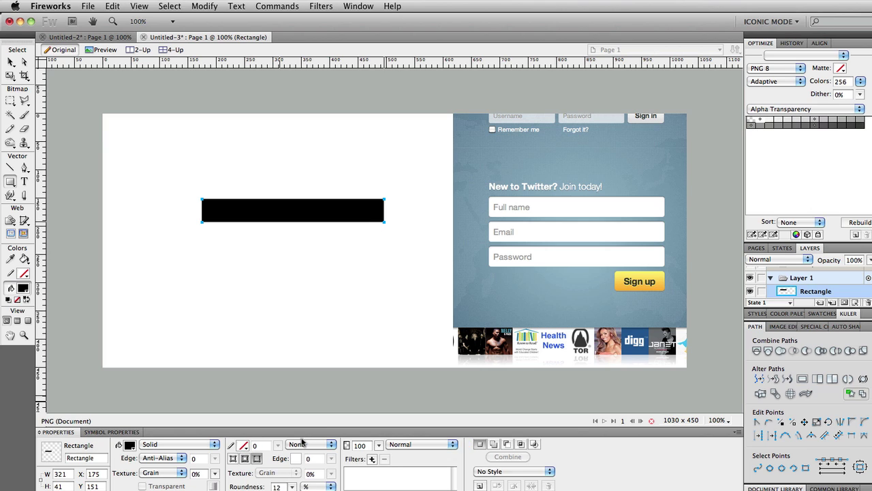
# Step: Give the rectangle a 1-pixel grey stroke sampled from the workspace background and a white fill
pyautogui.click(245, 445)
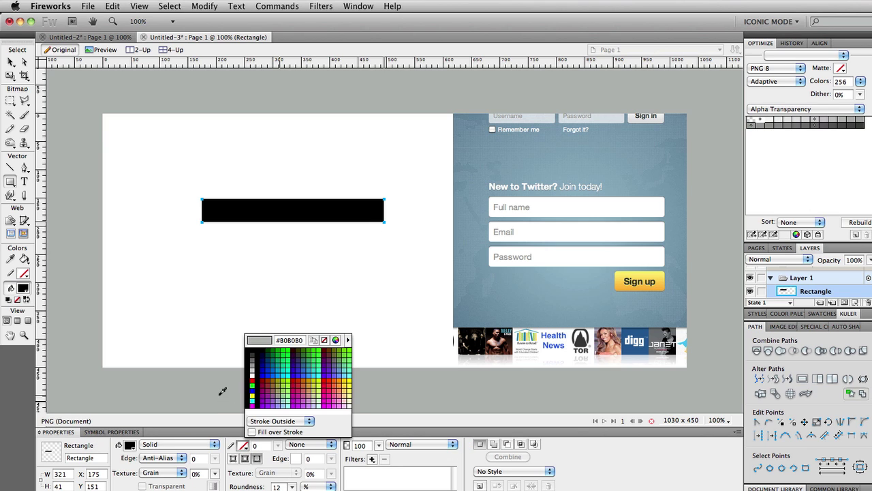
pyautogui.click(184, 394)
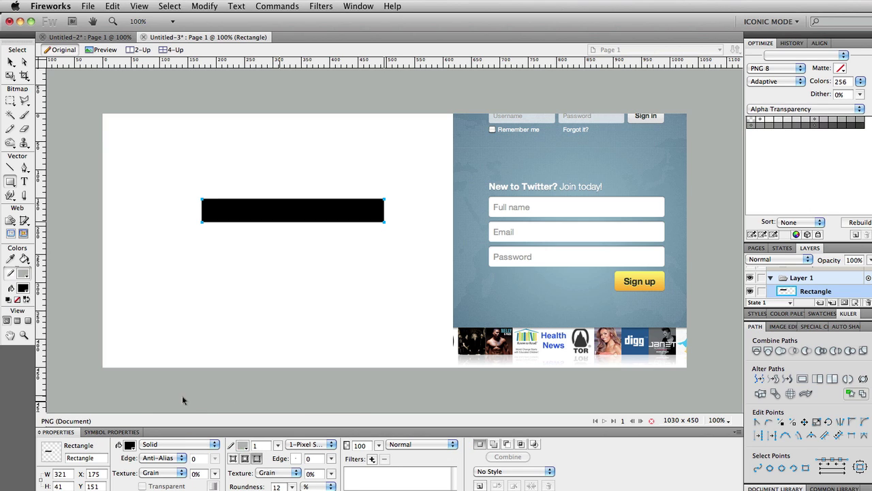
pyautogui.click(129, 445)
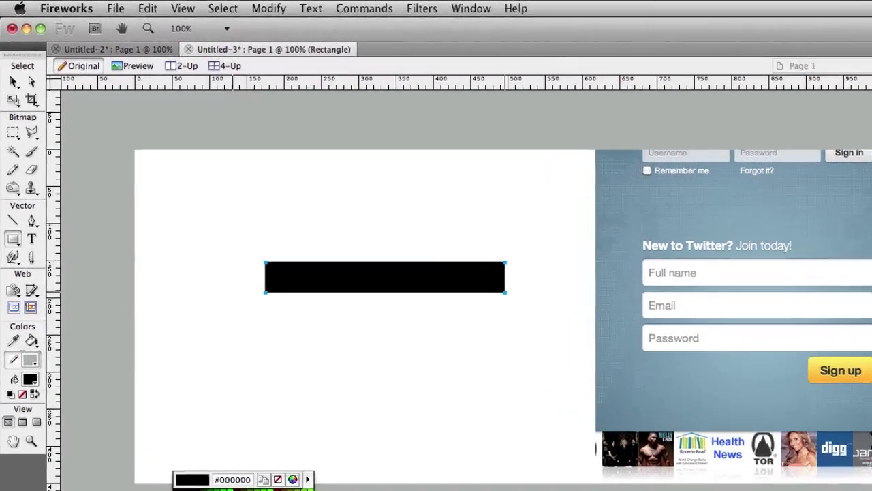
pyautogui.click(139, 398)
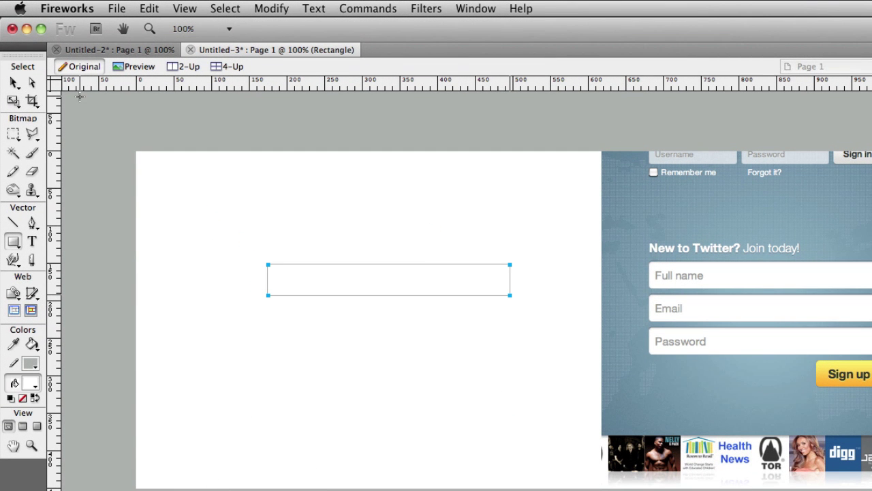
# Step: Move the white rectangle slightly closer to the Twitter reference image, to about X 203, Y 150
pyautogui.click(13, 83)
pyautogui.click(350, 255)
pyautogui.moveTo(369, 273); pyautogui.dragTo(389, 274)
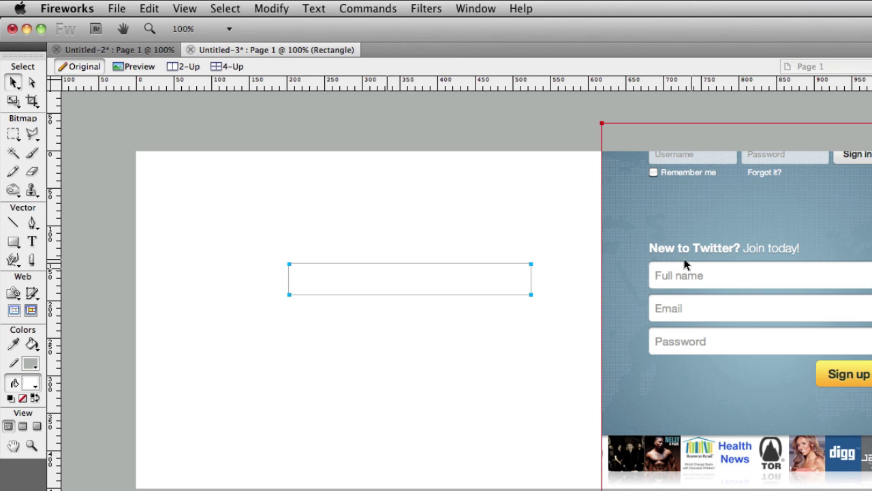
# Step: Inspect the edge of Twitter's full name field up close, and add an Inner Shadow to the rectangle with distance 2, opacity 45 and softness 0
pyautogui.click(31, 445)
pyautogui.moveTo(635, 249); pyautogui.dragTo(697, 295)
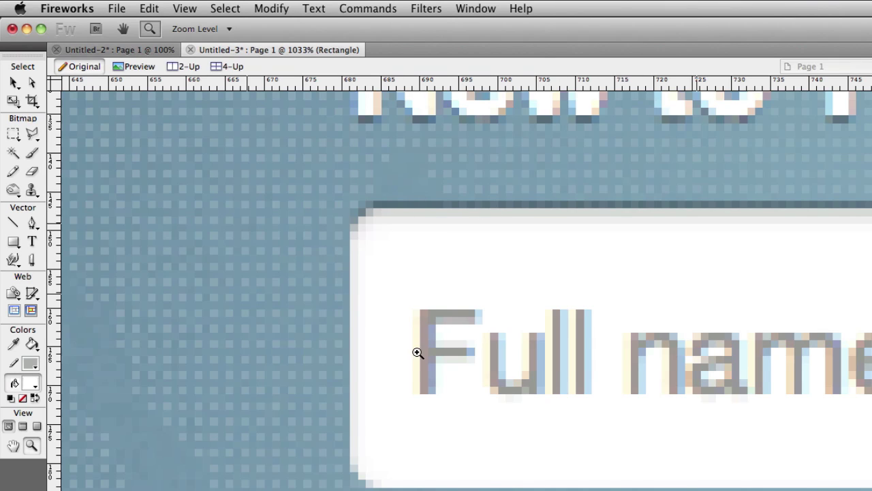
pyautogui.doubleClick(33, 444)
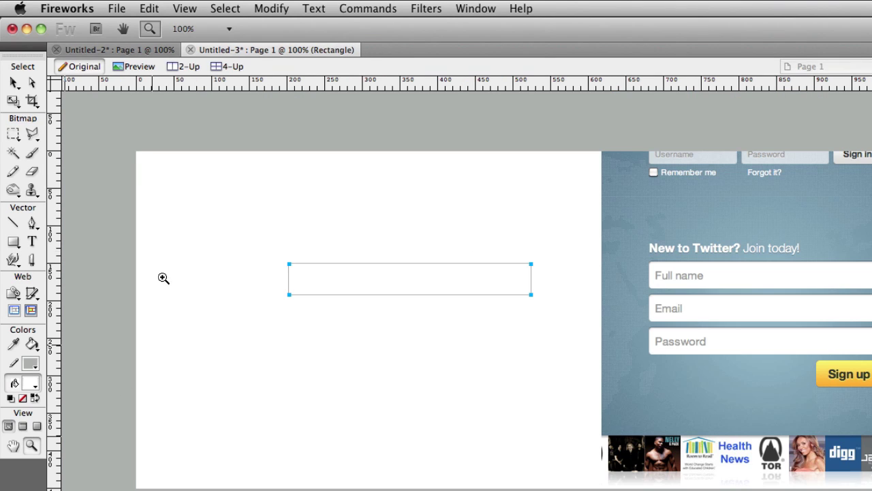
pyautogui.click(31, 82)
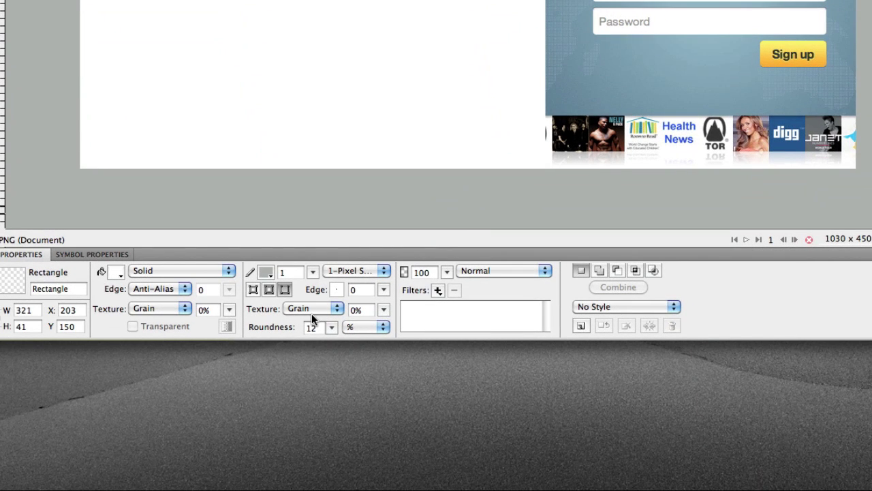
pyautogui.click(435, 292)
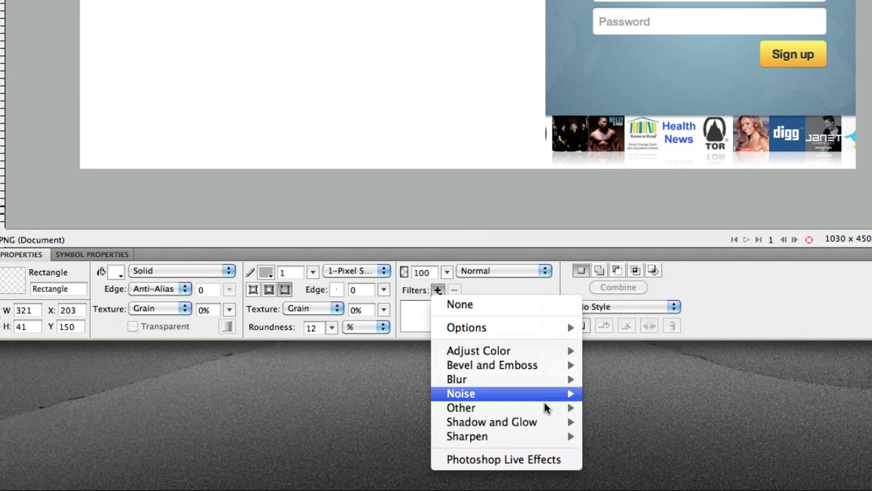
pyautogui.moveTo(555, 421)
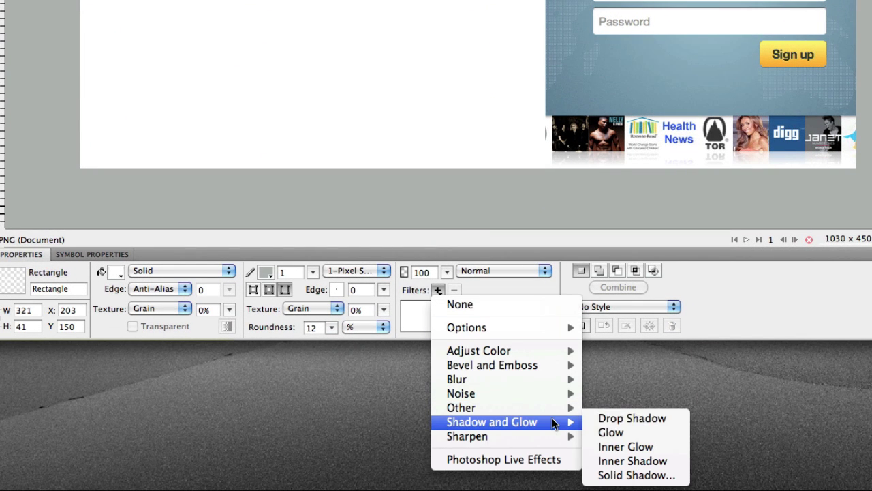
pyautogui.click(614, 461)
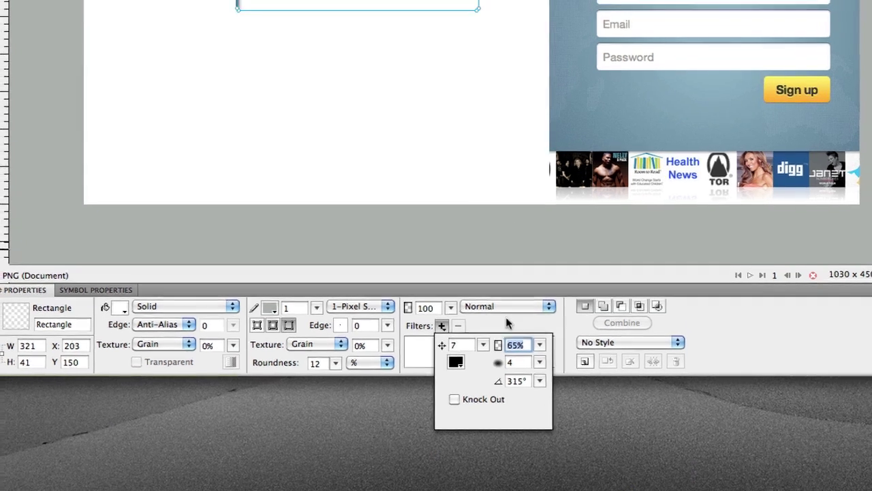
pyautogui.hotkey('shift', 'Tab')
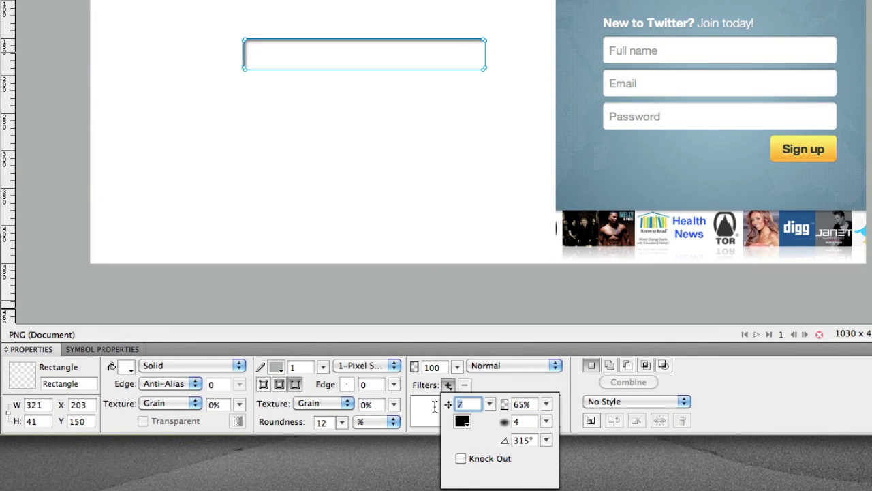
pyautogui.press('Tab')
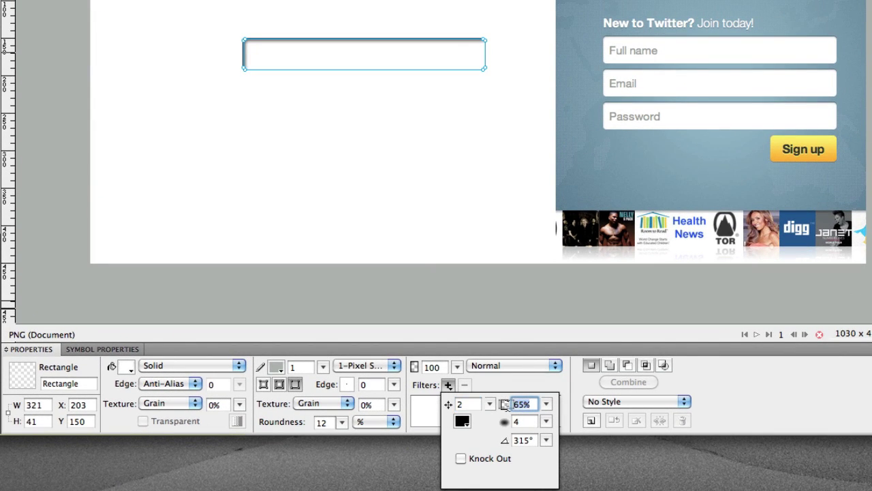
pyautogui.write('45')
pyautogui.click(528, 422)
pyautogui.write('0')
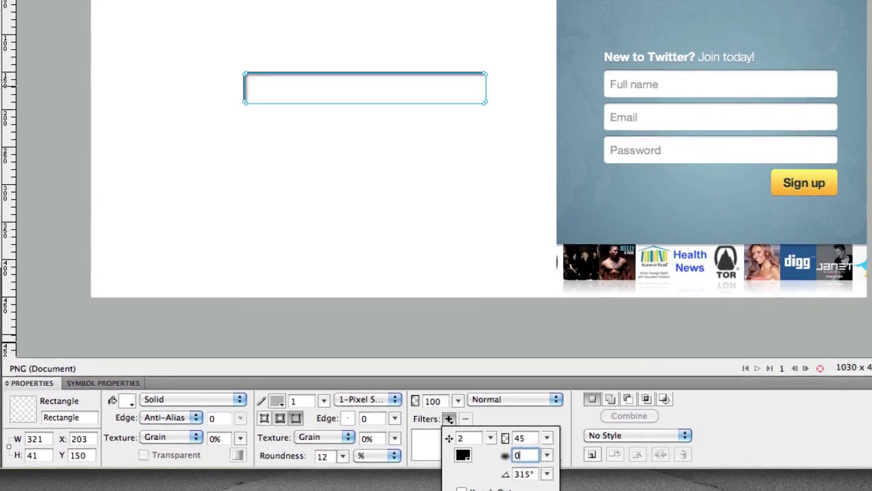
pyautogui.press('Return')
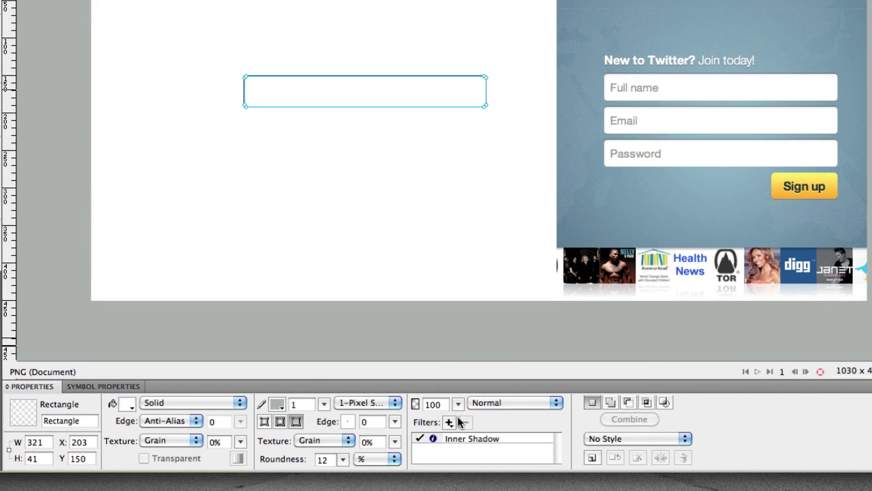
# Step: Lower the rectangle's Inner Shadow opacity to 28% and deselect the rectangle
pyautogui.click(432, 440)
pyautogui.moveTo(551, 461); pyautogui.dragTo(552, 470)
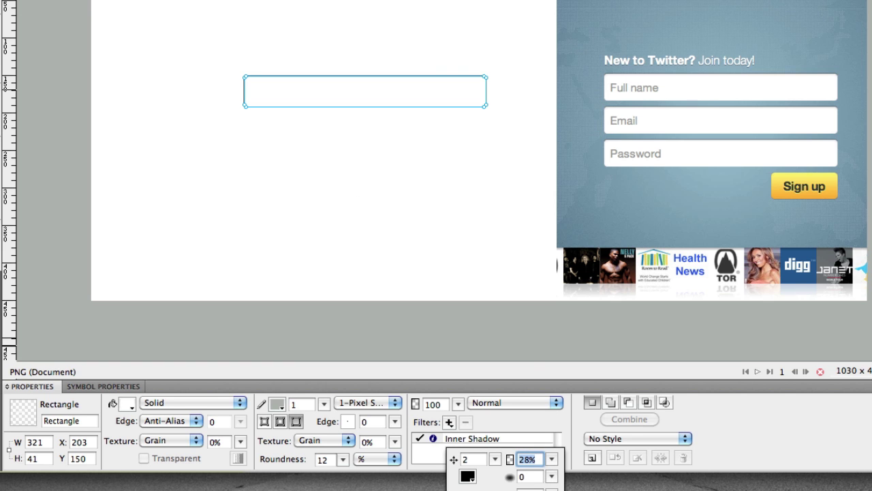
pyautogui.click(157, 11)
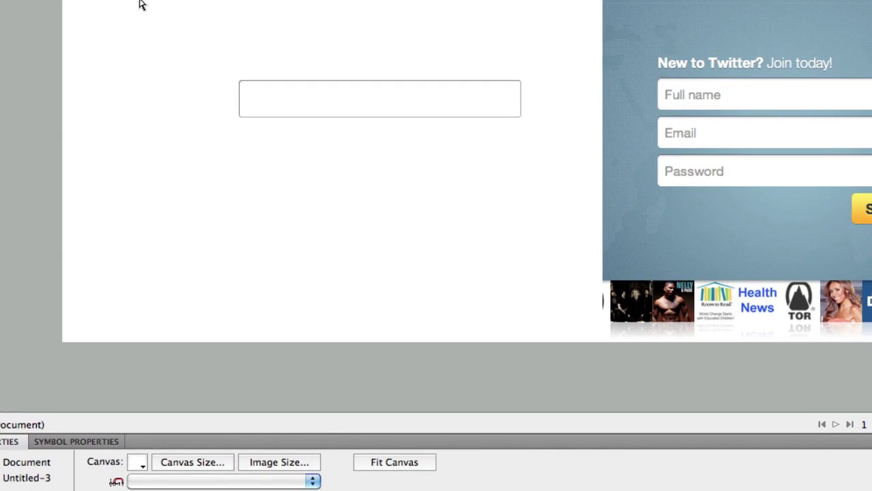
# Step: Change the canvas background colour to light grey so it contrasts with the white field
pyautogui.click(325, 101)
pyautogui.click(423, 189)
pyautogui.click(139, 464)
pyautogui.click(152, 380)
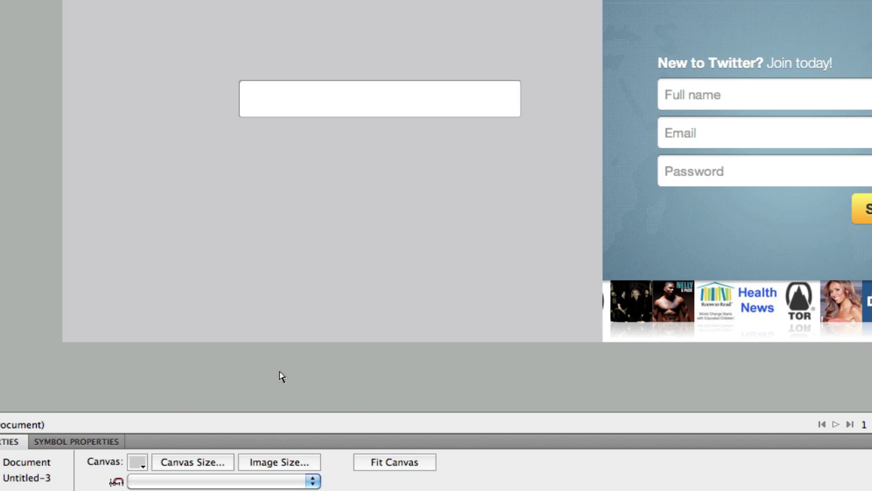
# Step: Shift both the white field and the Twitter reference image further right on the canvas
pyautogui.moveTo(384, 96); pyautogui.dragTo(423, 93)
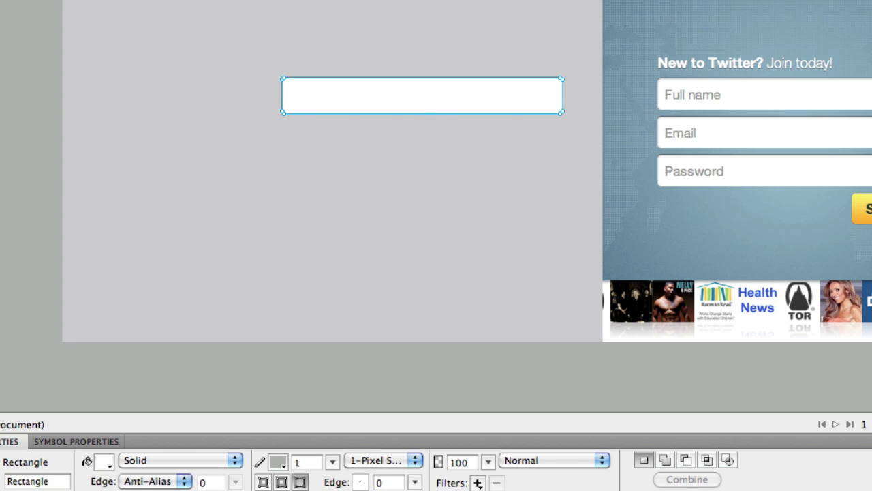
pyautogui.moveTo(688, 142); pyautogui.dragTo(756, 122)
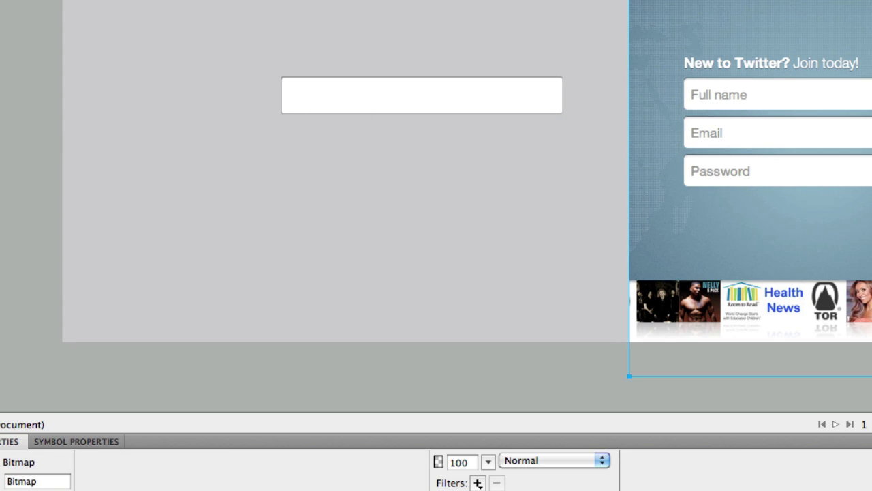
# Step: Add the text label "Name" inside the white field near its left edge
pyautogui.press('t')
pyautogui.click(293, 96)
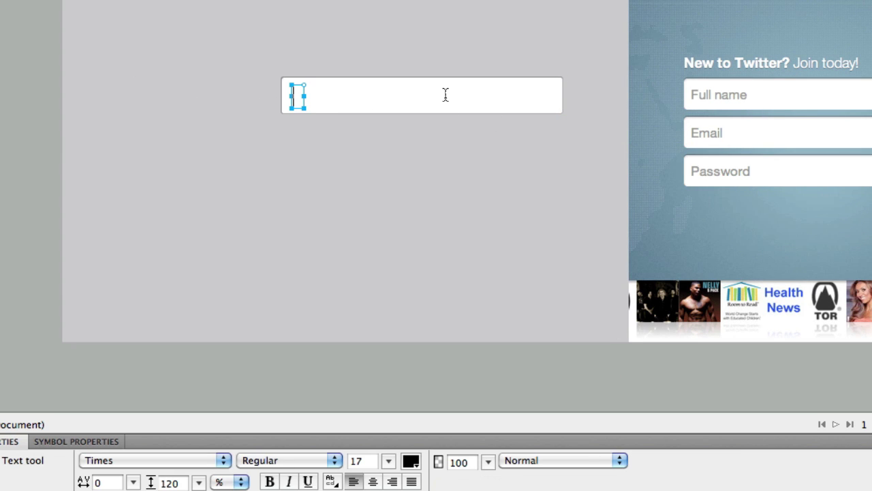
pyautogui.write('Name')
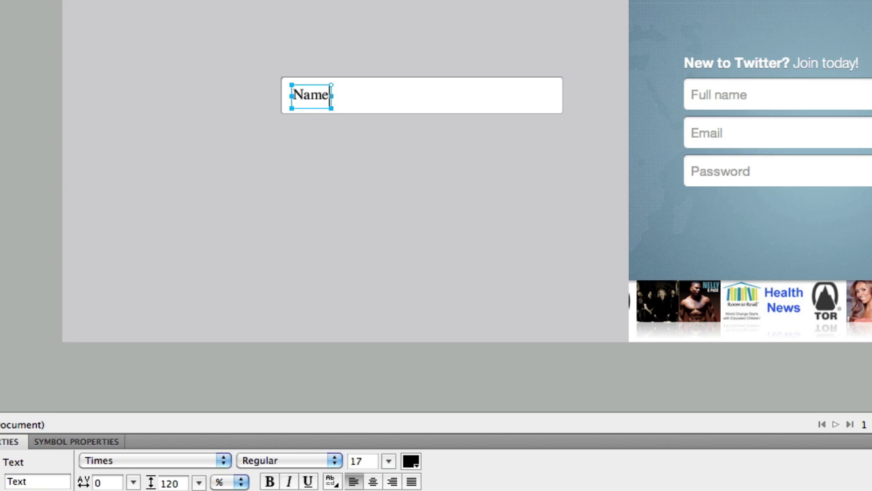
pyautogui.click(298, 92)
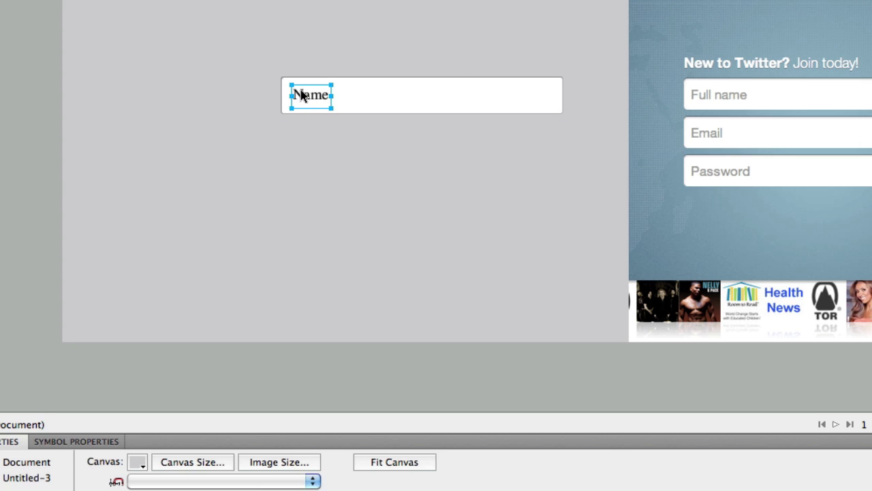
# Step: Format the "Name" label in Arial with the grey text colour #999999
pyautogui.click(170, 466)
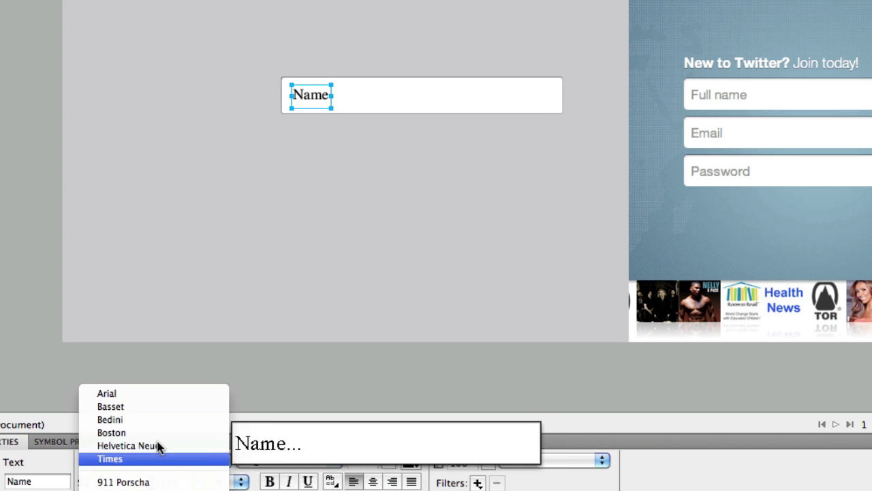
pyautogui.click(177, 393)
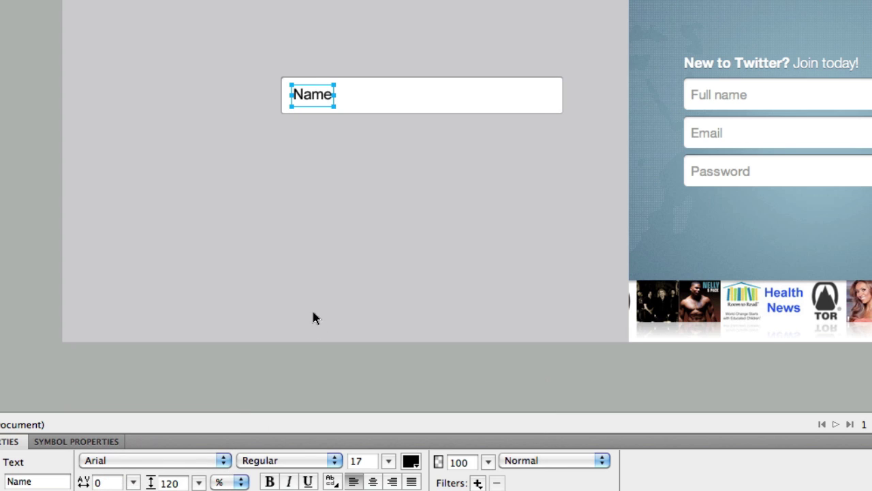
pyautogui.click(412, 462)
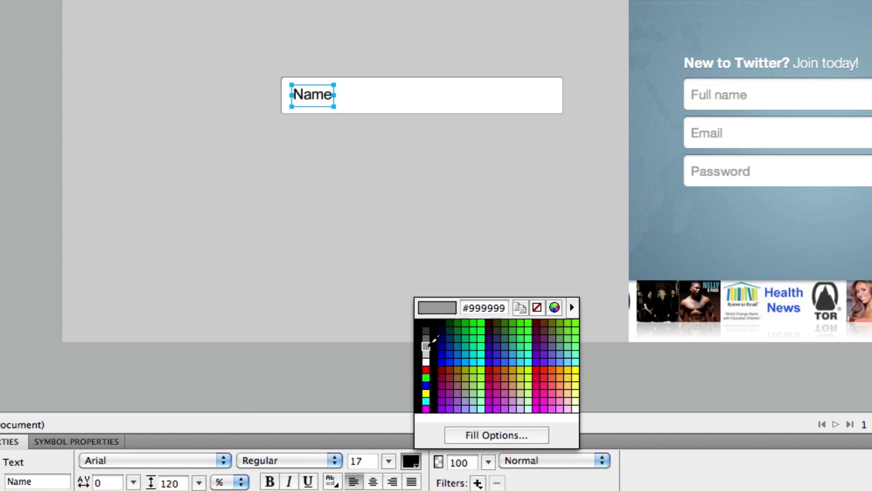
pyautogui.click(425, 345)
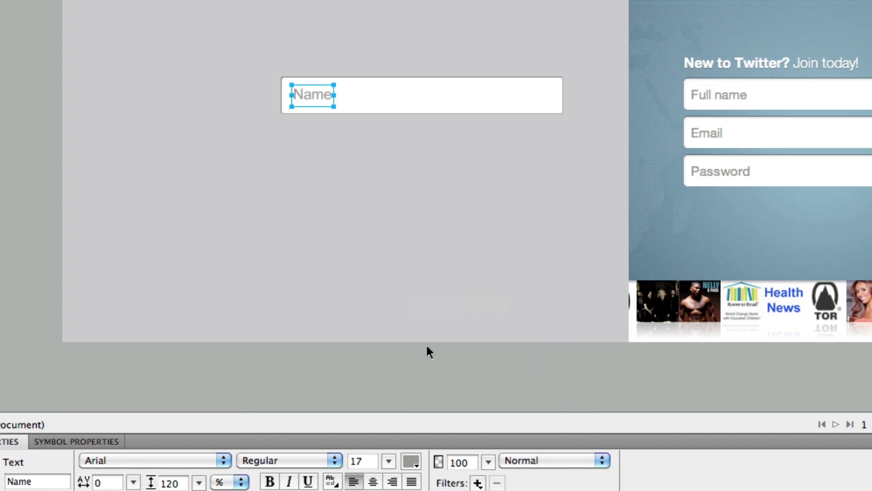
# Step: Duplicate the white field together with its "Name" label, placing the copy directly below the original
pyautogui.click(29, 120)
pyautogui.moveTo(224, 30); pyautogui.dragTo(354, 133)
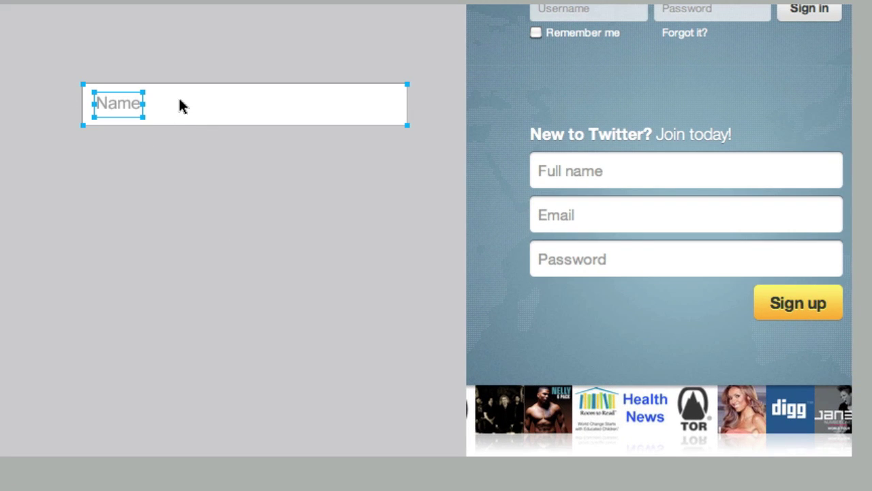
pyautogui.keyDown('alt'); pyautogui.moveTo(183, 103); pyautogui.dragTo(193, 148); pyautogui.keyUp('alt')
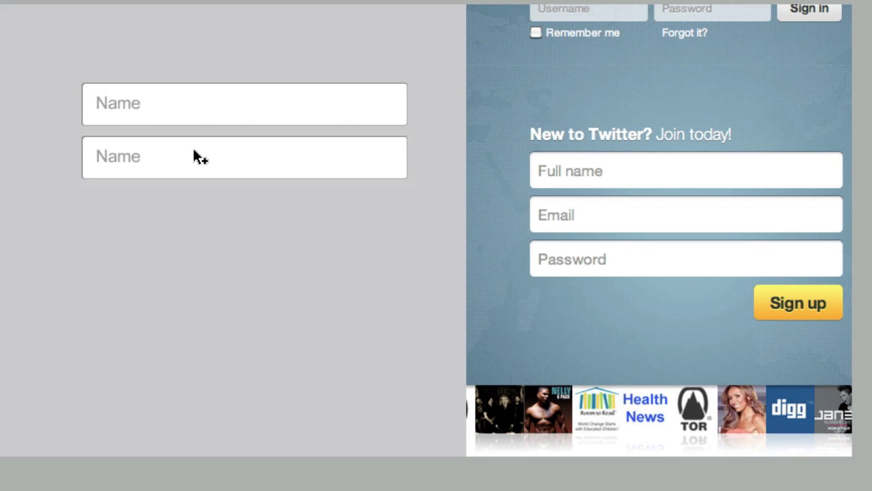
# Step: Change the label text in the duplicated lower field to "Company"
pyautogui.doubleClick(123, 163)
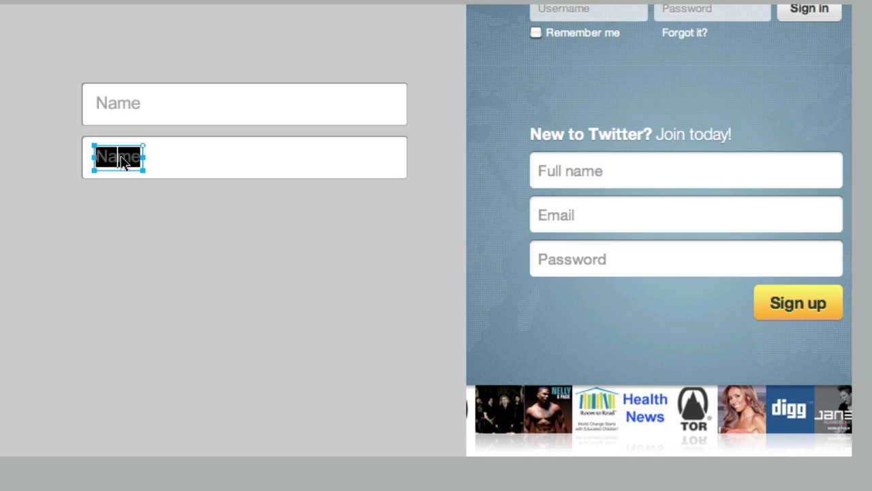
pyautogui.write('mpany')
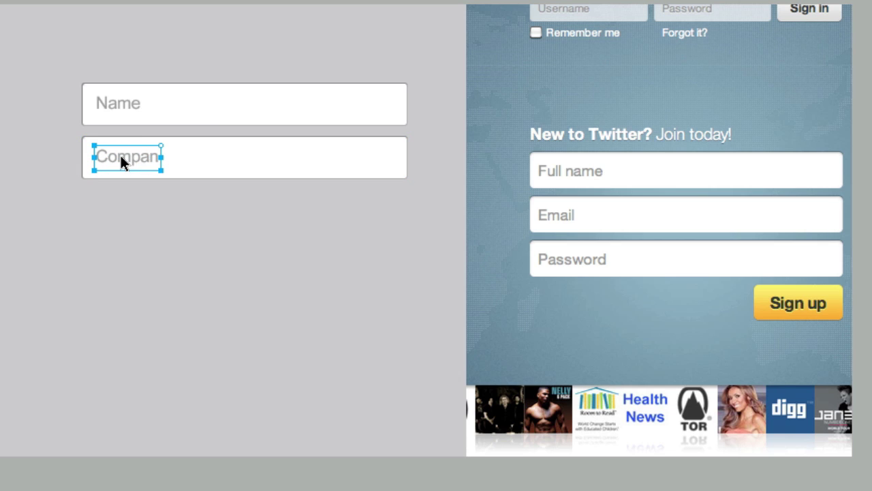
pyautogui.click(154, 235)
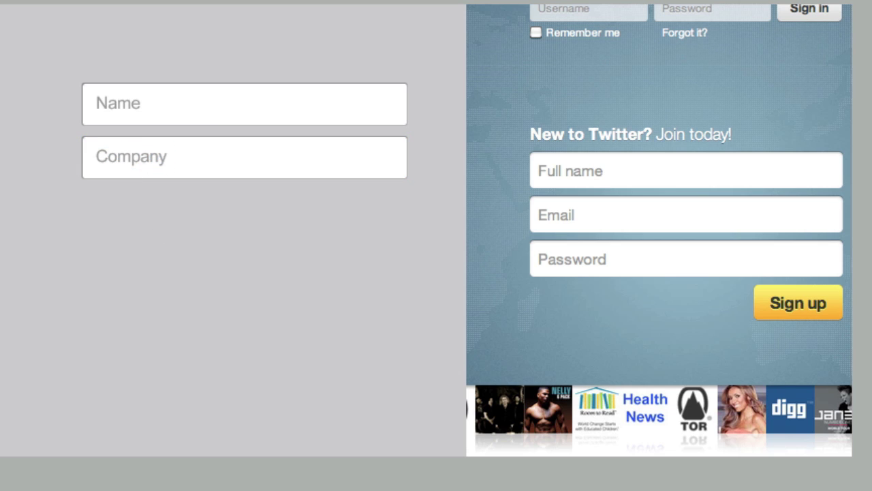
# Step: Duplicate the Name and Company fields together directly below the originals and relabel the copies "Address" and "Email"
pyautogui.moveTo(51, 94); pyautogui.dragTo(195, 211)
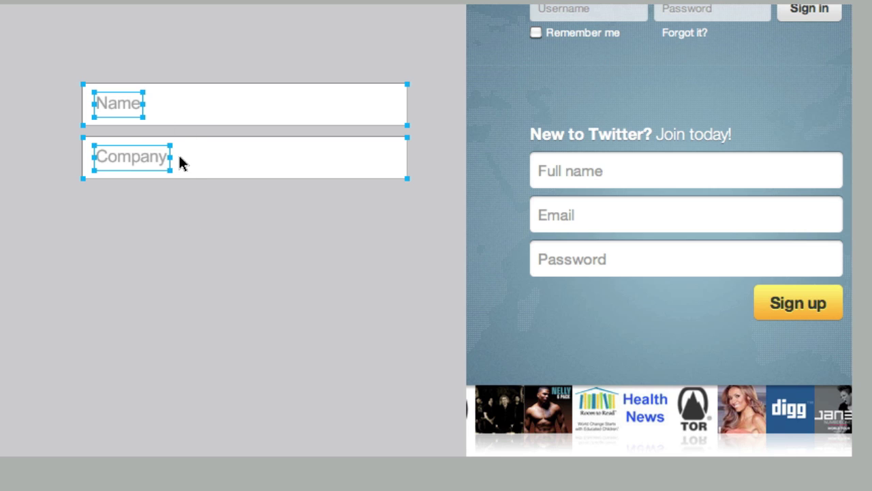
pyautogui.moveTo(183, 162); pyautogui.dragTo(202, 268)
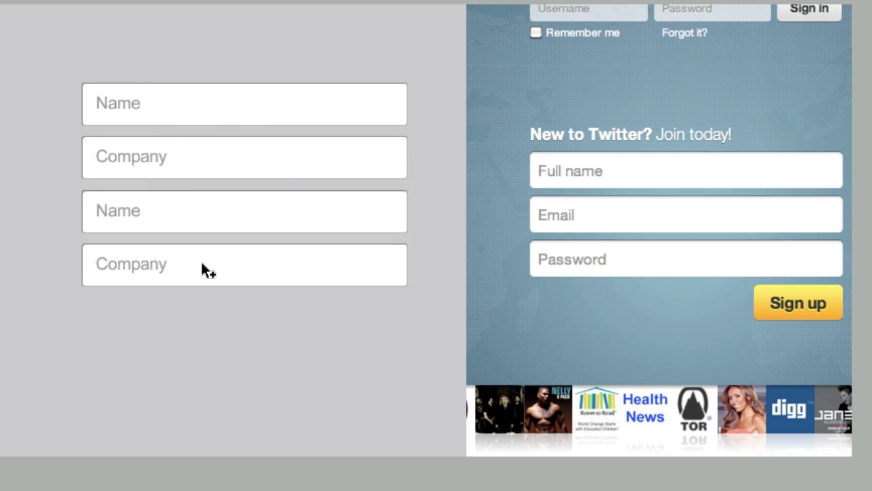
pyautogui.click(115, 217)
pyautogui.write('Address')
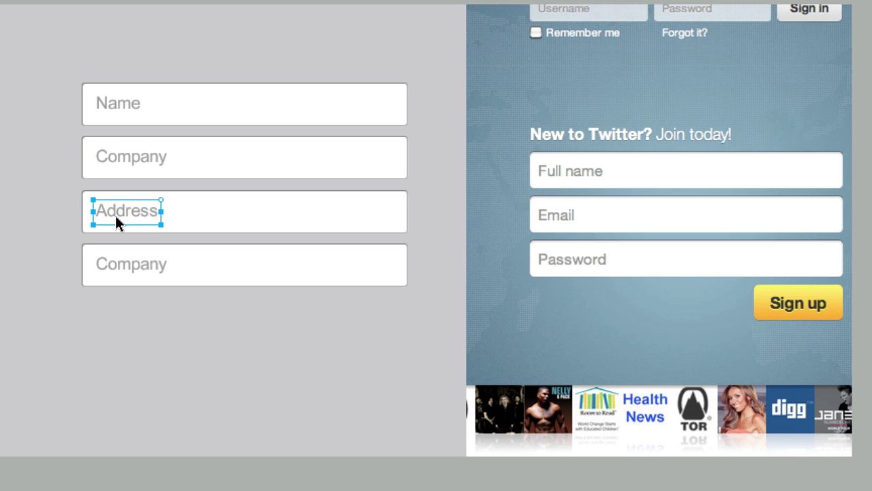
pyautogui.doubleClick(140, 267)
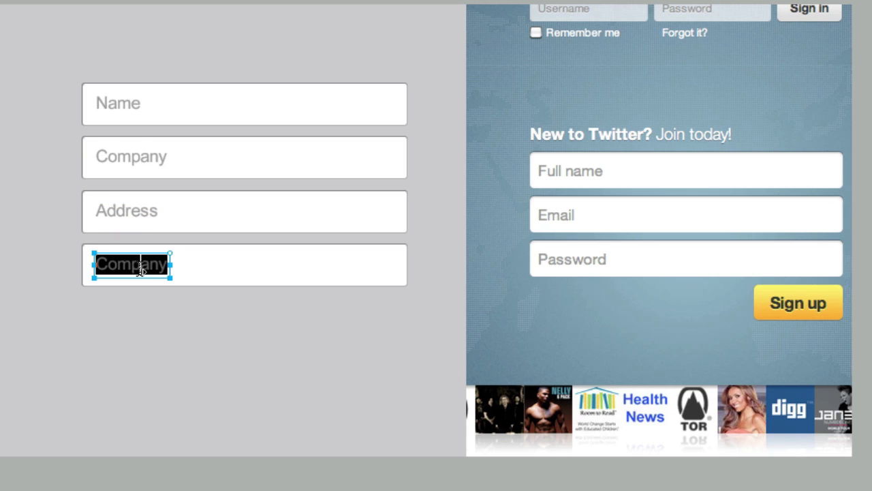
pyautogui.write('Email')
pyautogui.press('Escape')
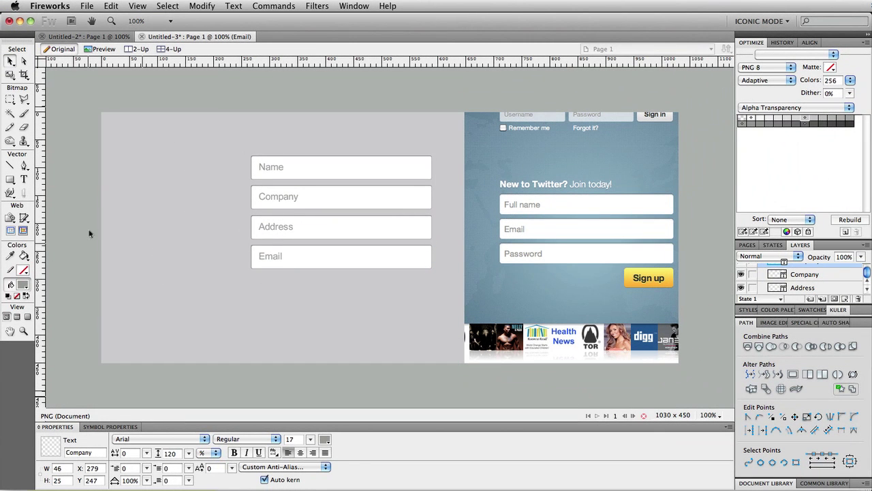
# Step: Copy the empty white rectangle below the Email field and narrow it from its left side to about 104 px wide
pyautogui.moveTo(315, 262); pyautogui.dragTo(321, 296)
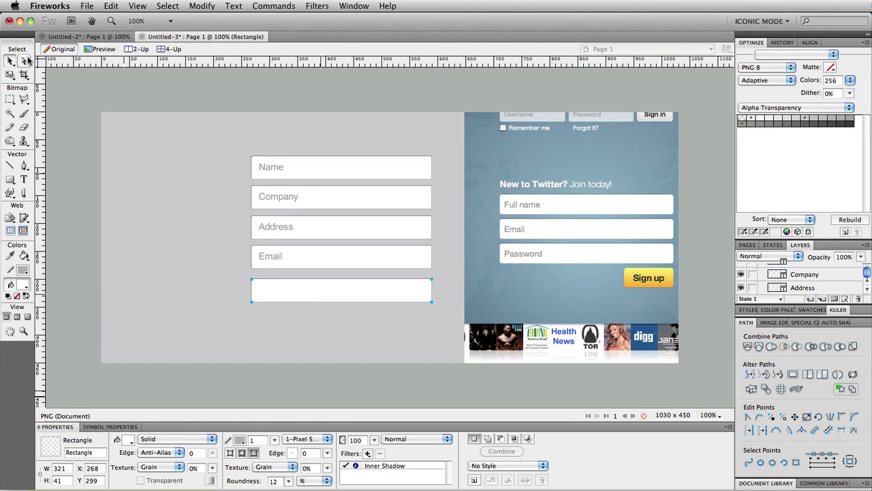
pyautogui.click(251, 283)
pyautogui.moveTo(245, 277); pyautogui.dragTo(377, 308)
# Step: Remove the Inner Shadow filter from the small button rectangle and change its fill to a Linear gradient
pyautogui.click(388, 466)
pyautogui.click(380, 453)
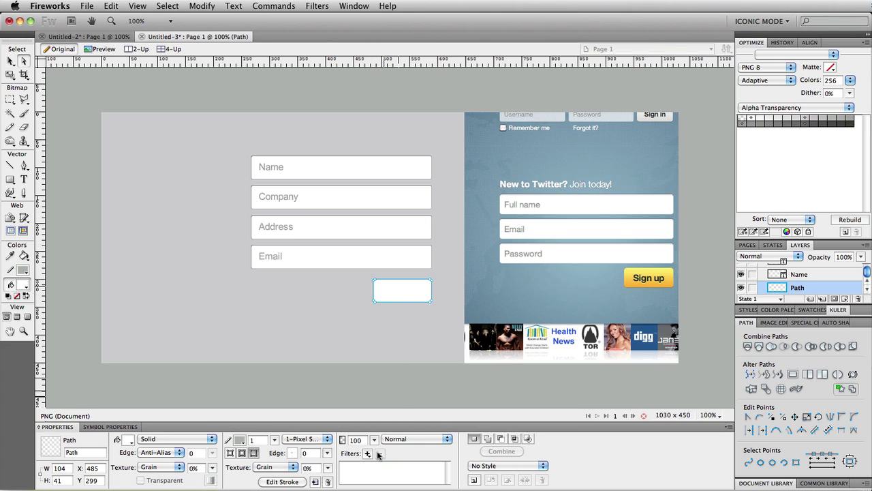
pyautogui.click(204, 435)
pyautogui.moveTo(192, 484)
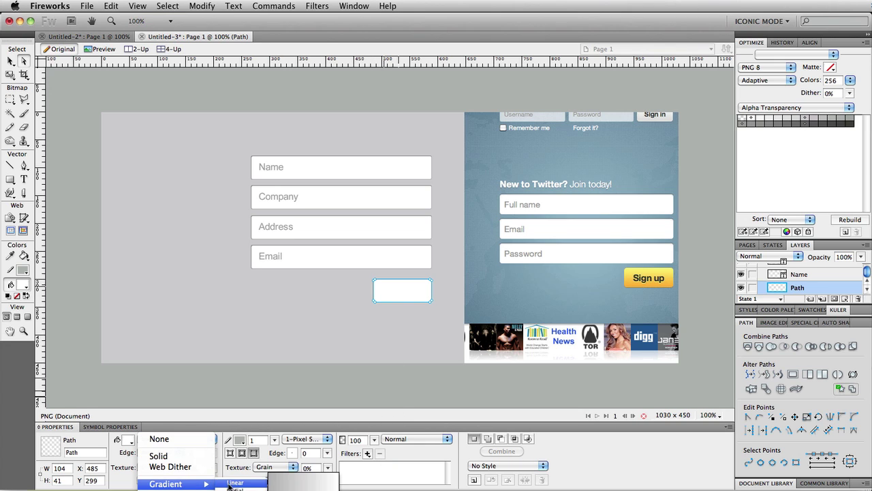
pyautogui.click(234, 483)
# Step: Color the button's gradient from bright orange at the top to a darker orange at the bottom
pyautogui.click(130, 440)
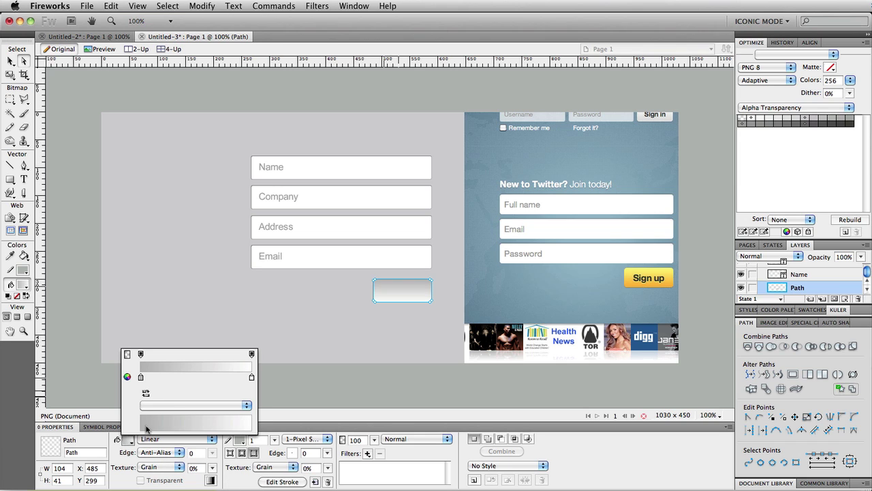
pyautogui.click(142, 378)
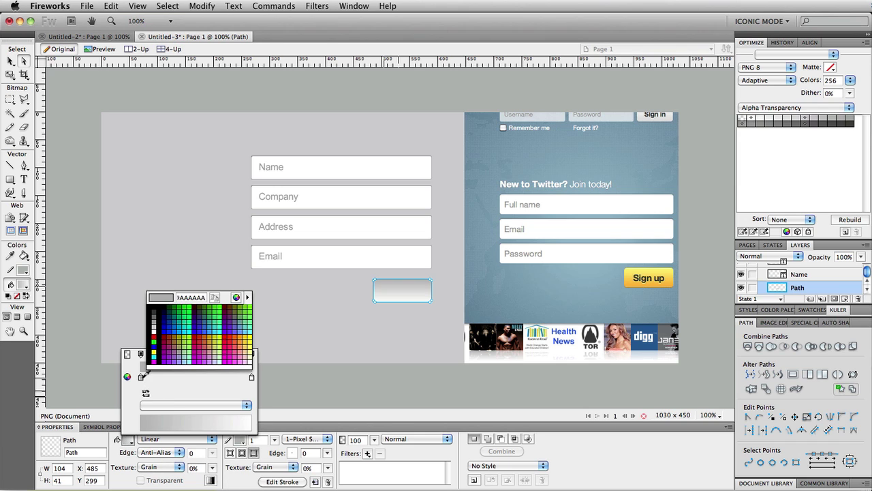
pyautogui.click(235, 337)
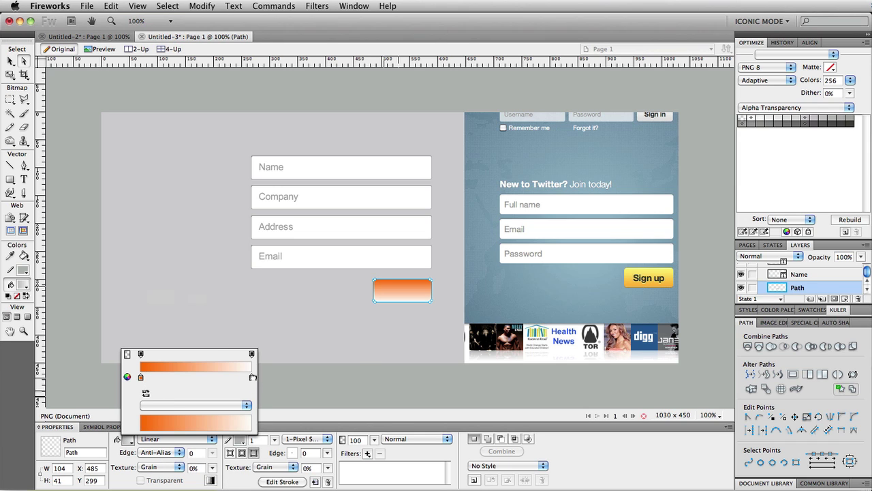
pyautogui.click(252, 377)
pyautogui.click(314, 338)
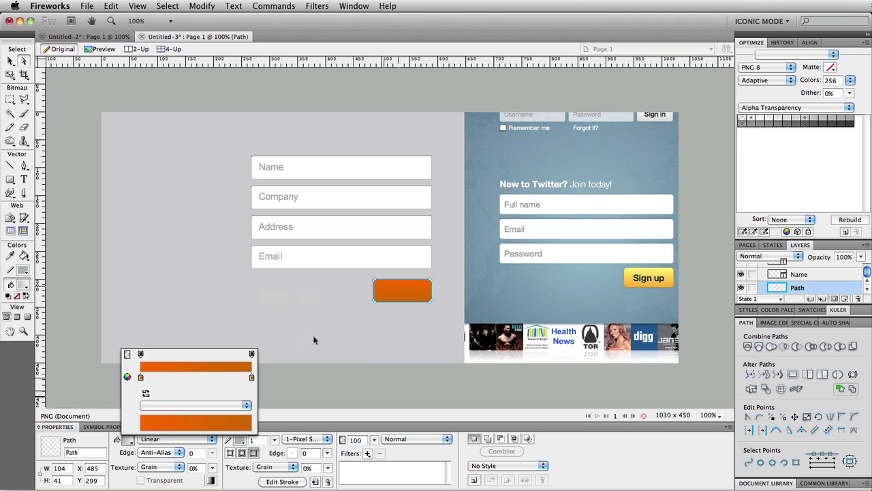
pyautogui.click(327, 348)
pyautogui.click(328, 346)
pyautogui.click(385, 294)
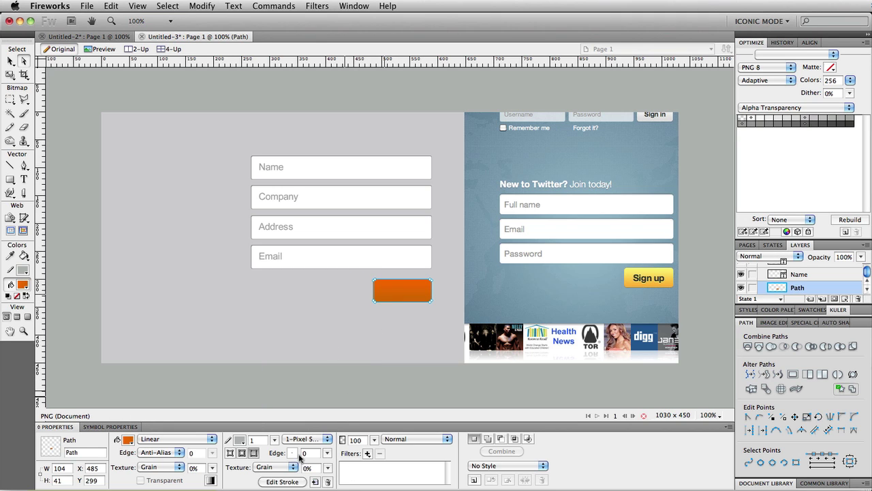
# Step: Remove the grey stroke from the orange button and deselect it
pyautogui.click(246, 441)
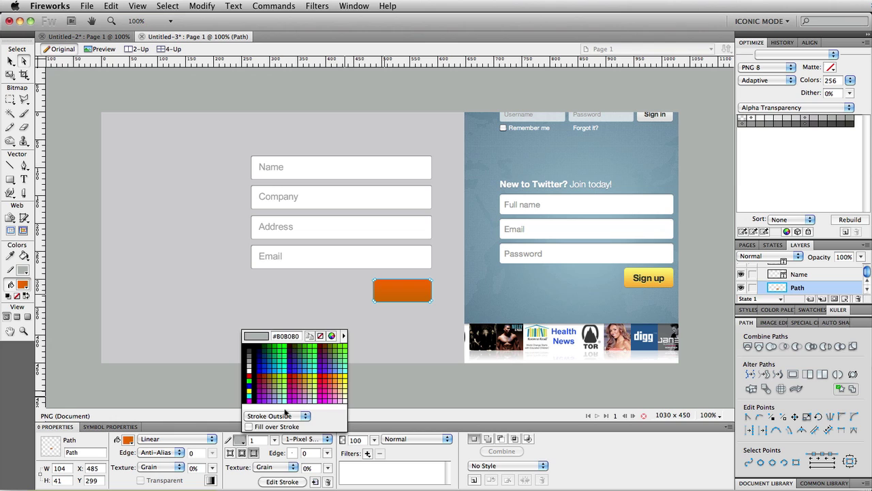
pyautogui.click(318, 336)
pyautogui.click(317, 331)
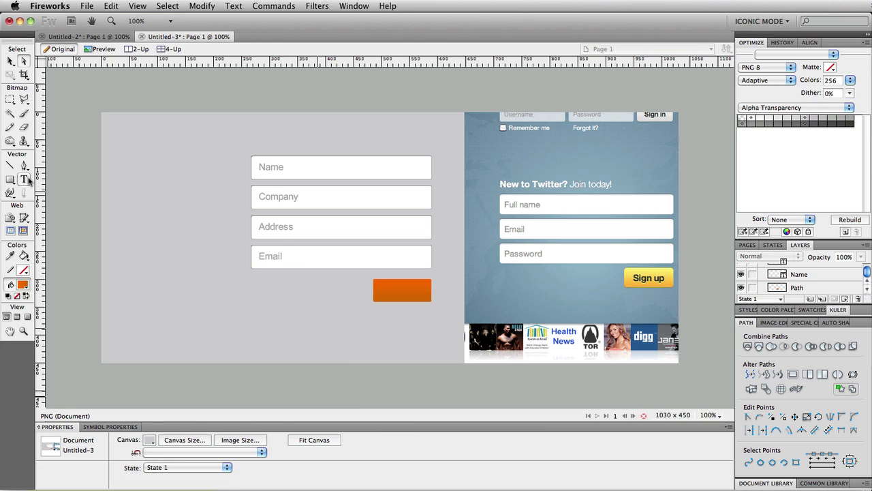
# Step: Copy the "Email" label onto the orange button and change the copied text to "Submit"
pyautogui.moveTo(280, 259); pyautogui.dragTo(400, 291)
pyautogui.doubleClick(400, 290)
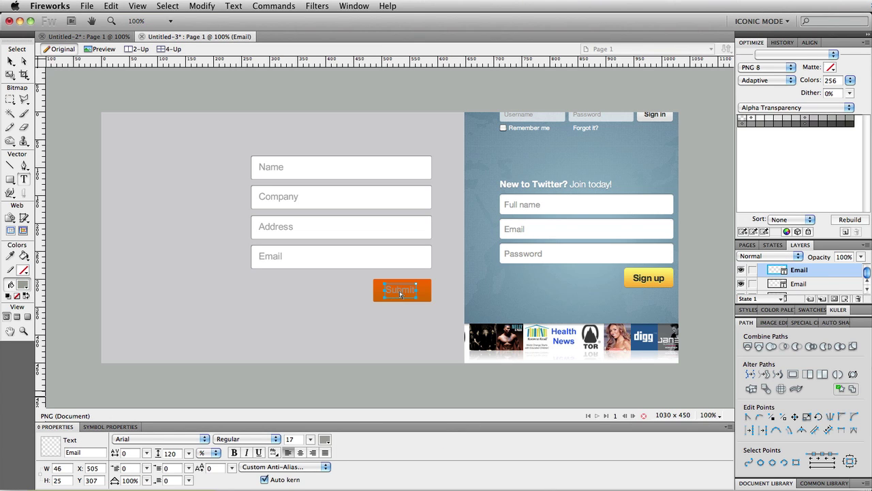
pyautogui.write('Submit')
# Step: Make the "Submit" text bold and white, and adjust its position within the orange button
pyautogui.press('super+a')
pyautogui.click(251, 443)
pyautogui.click(229, 450)
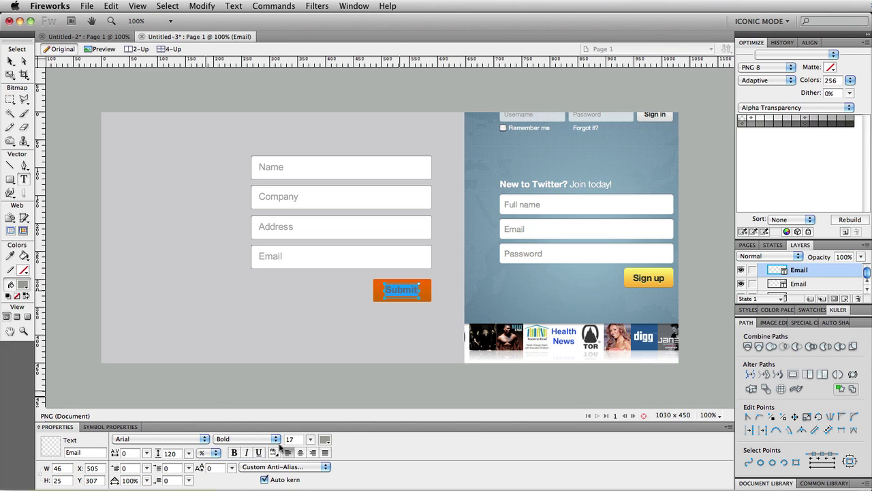
pyautogui.click(325, 440)
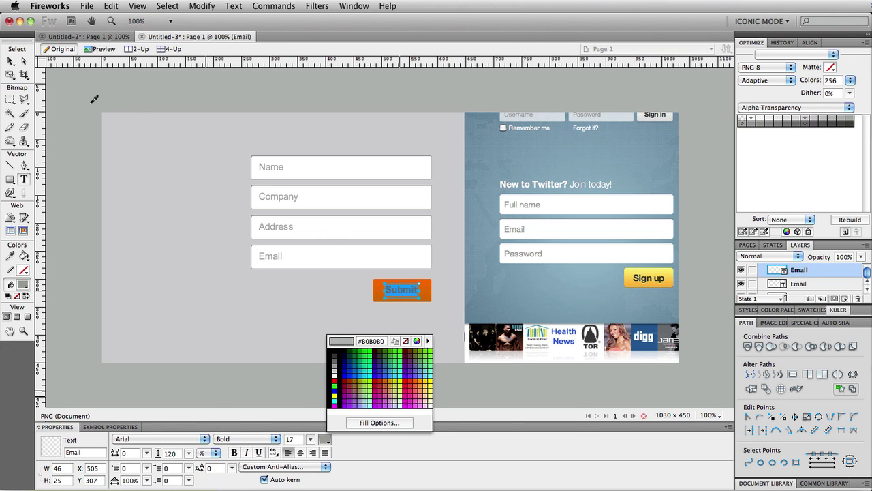
pyautogui.click(326, 256)
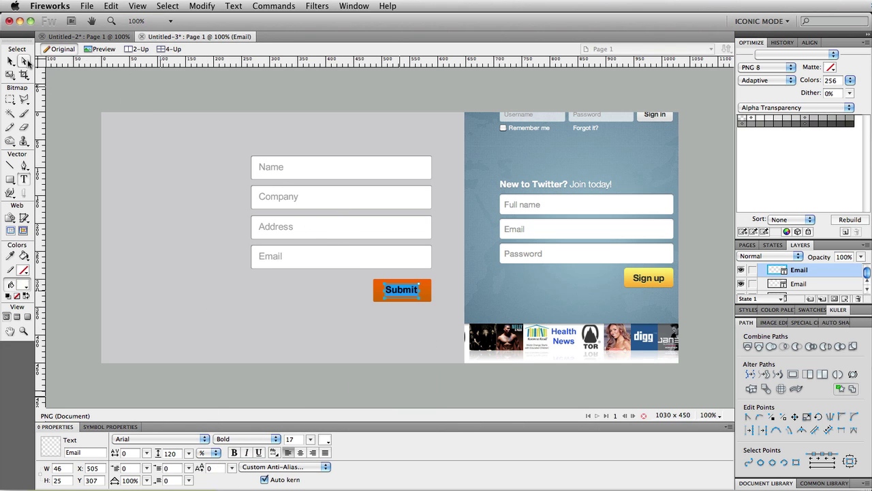
pyautogui.click(11, 61)
pyautogui.moveTo(402, 289); pyautogui.dragTo(404, 293)
# Step: Switch to Chrome and open the Buttons collection on Pattern Tap
pyautogui.press('super+Tab')
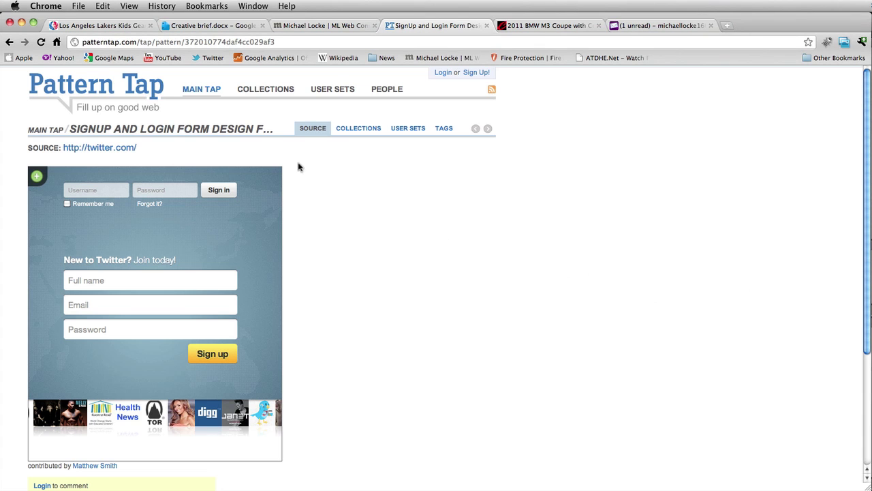
pyautogui.click(82, 86)
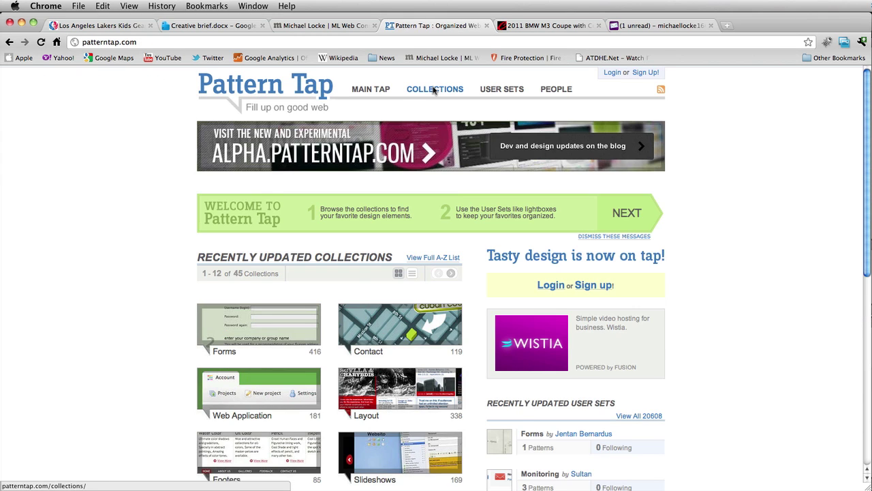
pyautogui.click(434, 89)
pyautogui.scroll(-1, 321, 262)
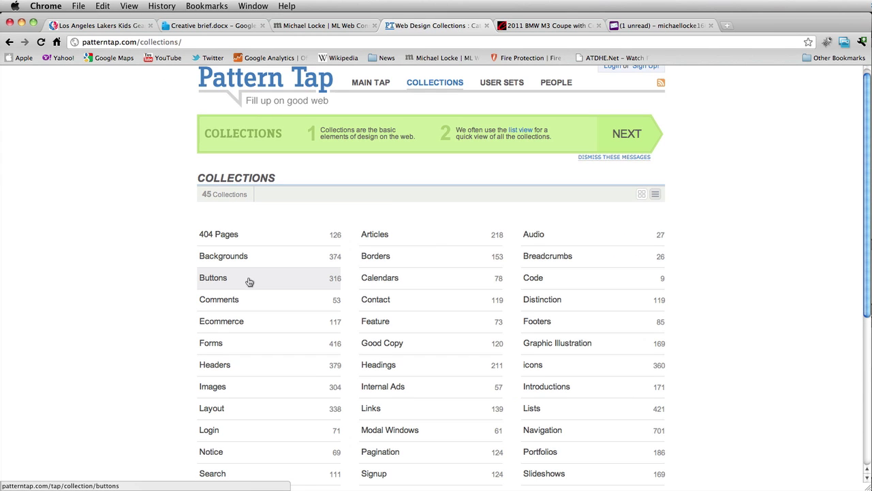
pyautogui.click(213, 283)
# Step: Browse the button examples and open the orange modal login form from Gowalla
pyautogui.scroll(-5, 245, 273)
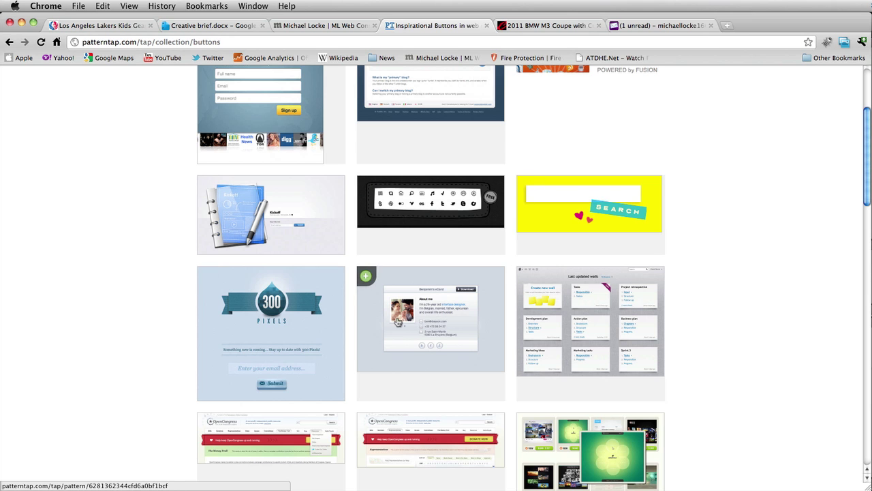
pyautogui.scroll(-1, 398, 321)
pyautogui.scroll(-5, 314, 345)
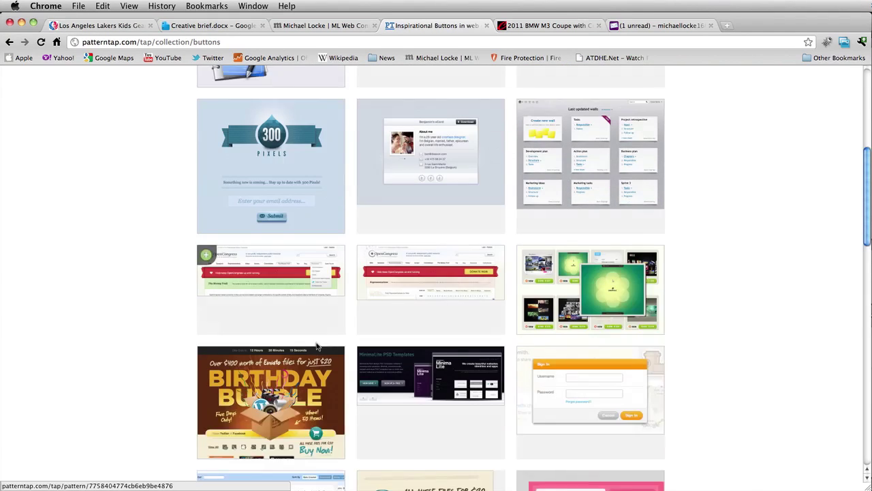
pyautogui.scroll(-4, 325, 345)
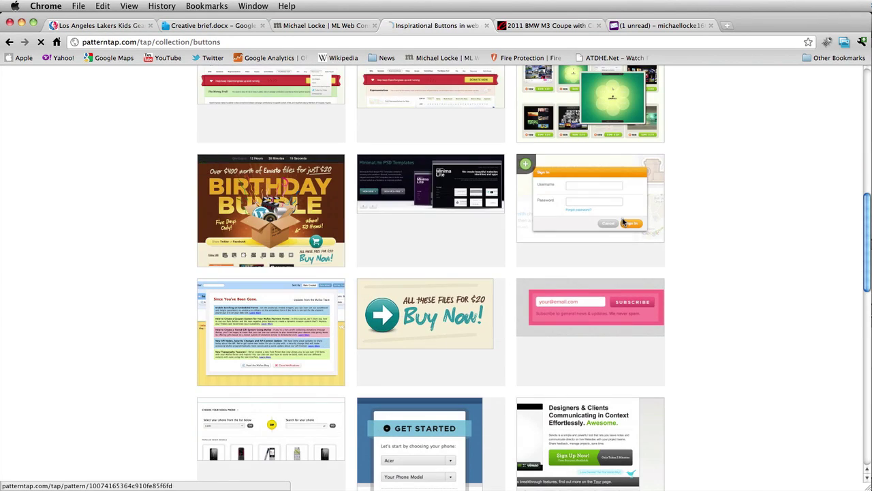
pyautogui.click(622, 222)
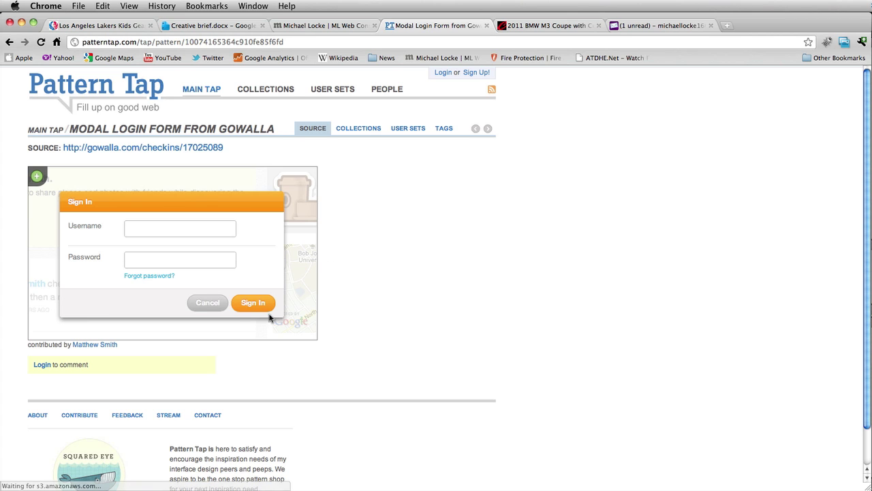
# Step: Return to Pattern Tap's full list of design collections and look over its categories
pyautogui.press('super+Tab')
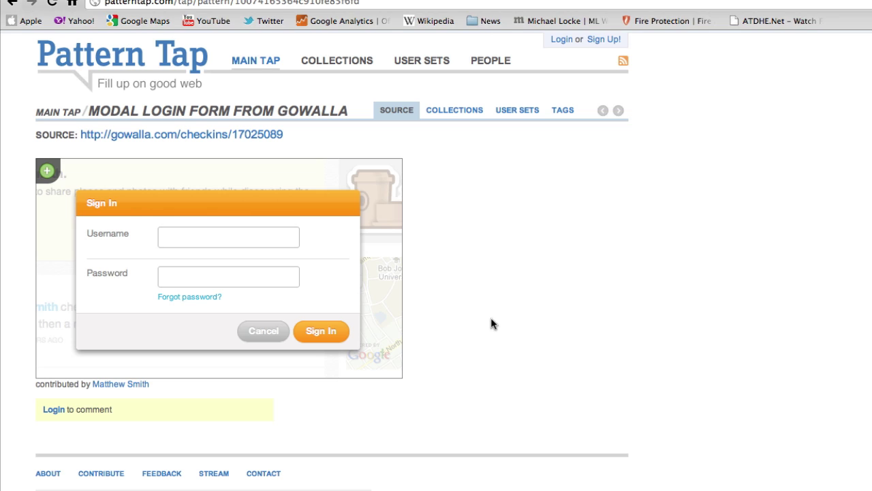
pyautogui.click(331, 60)
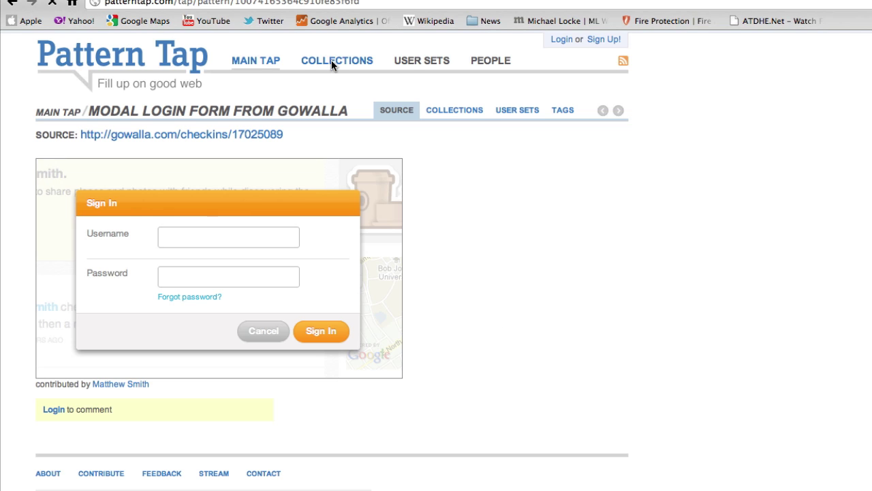
pyautogui.scroll(-3, 443, 285)
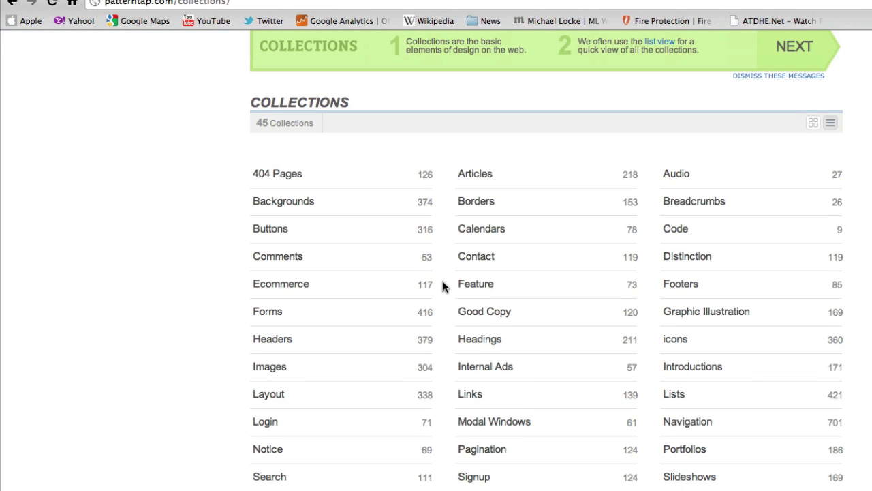
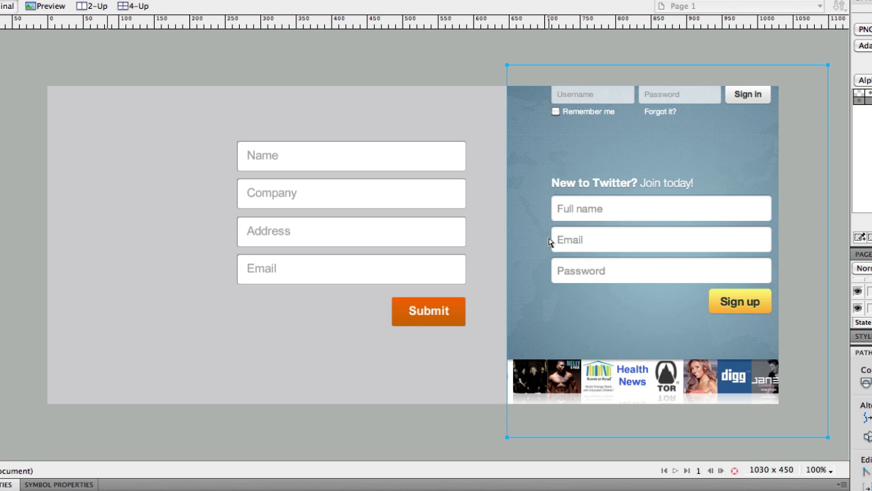
# Step: Move the whole form with its Submit button to the right half of the canvas and delete the Twitter reference screenshot
pyautogui.moveTo(551, 241); pyautogui.dragTo(763, 240)
pyautogui.moveTo(201, 117); pyautogui.dragTo(493, 353)
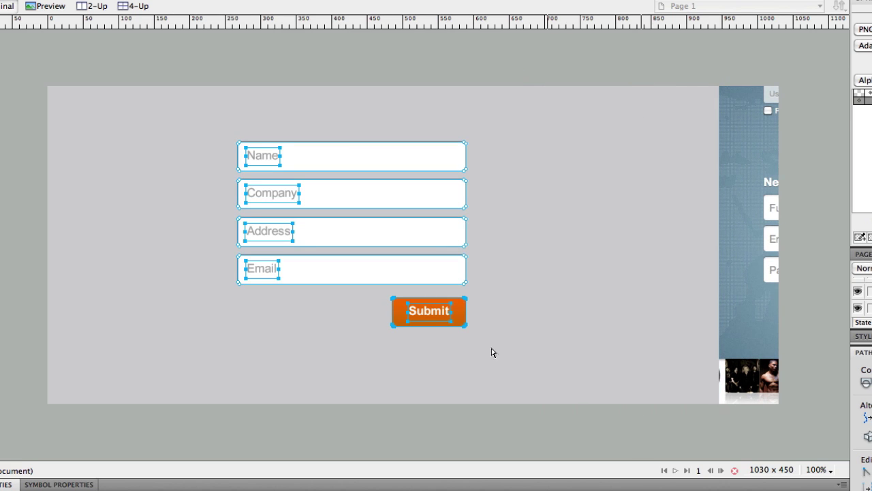
pyautogui.moveTo(428, 311); pyautogui.dragTo(643, 316)
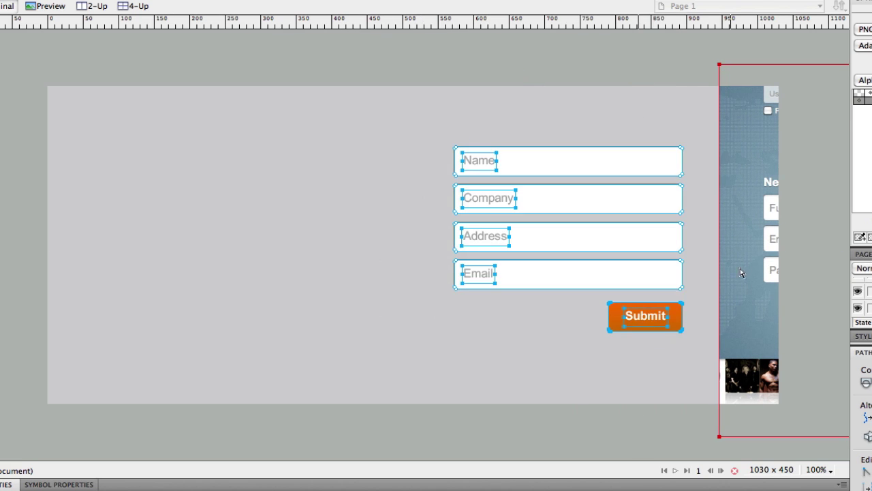
pyautogui.moveTo(740, 273); pyautogui.dragTo(779, 282)
pyautogui.press('Delete')
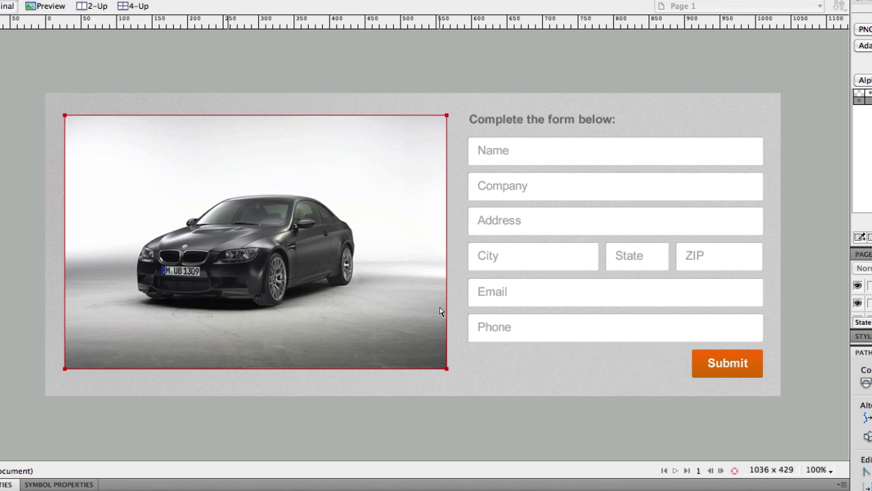
# Step: Switch to Chrome and open Pattern Tap's Forms collection
pyautogui.press('super+Tab')
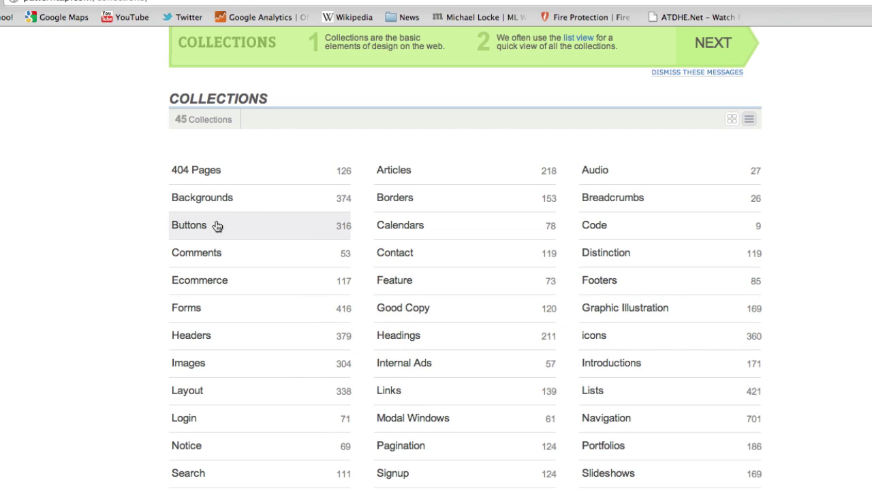
pyautogui.click(202, 306)
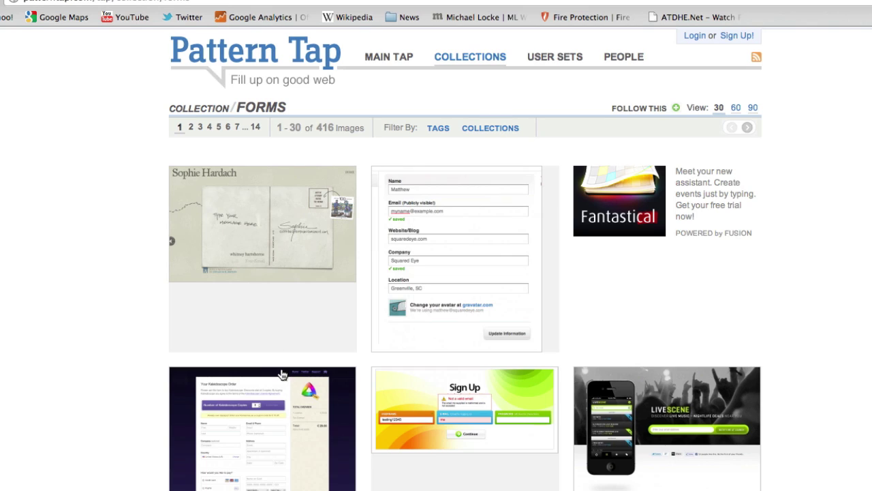
# Step: Open the Twitter signup and login form from the Forms collection and compare it with the car-photo form mockup in Fireworks
pyautogui.scroll(-4, 286, 374)
pyautogui.click(268, 438)
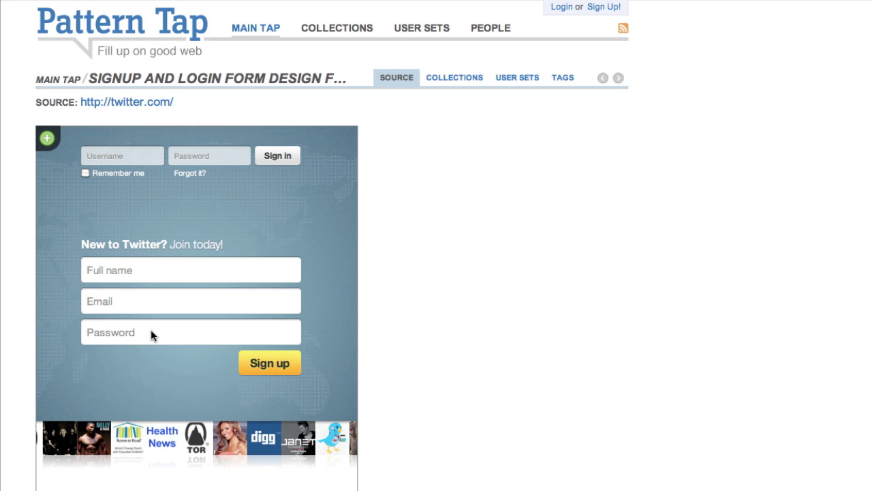
pyautogui.press('super+Tab')
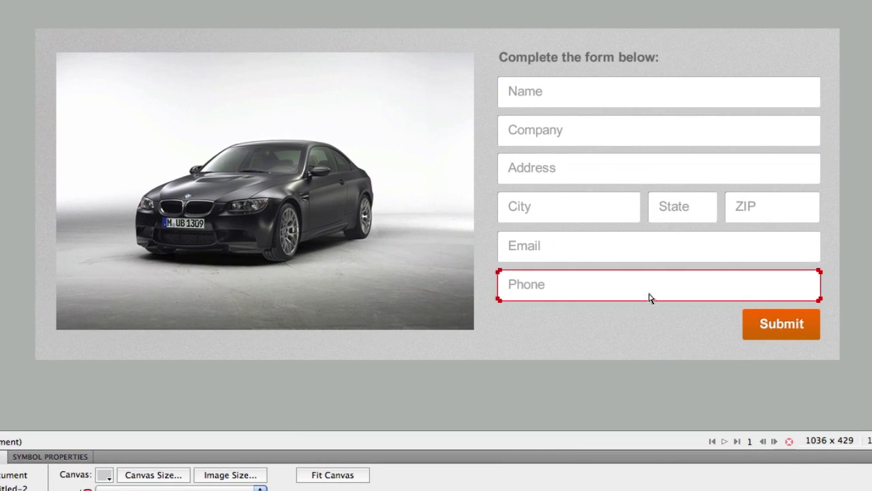
pyautogui.click(599, 88)
pyautogui.click(856, 310)
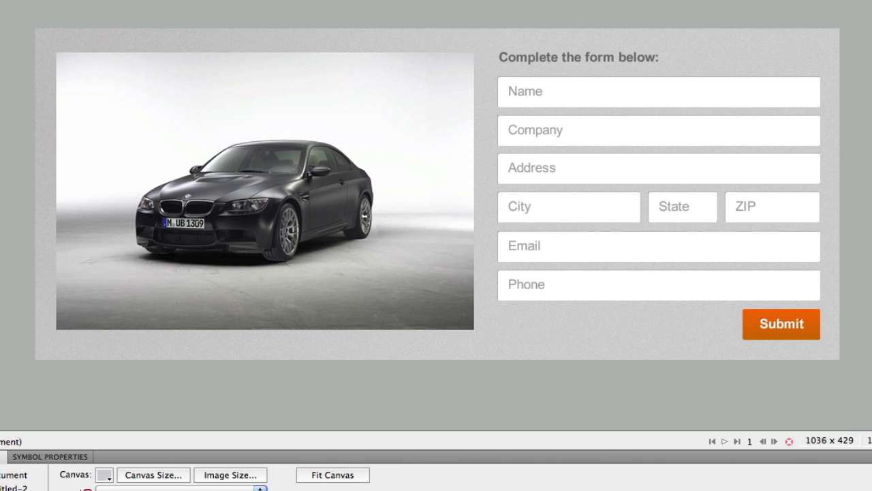
pyautogui.click(841, 196)
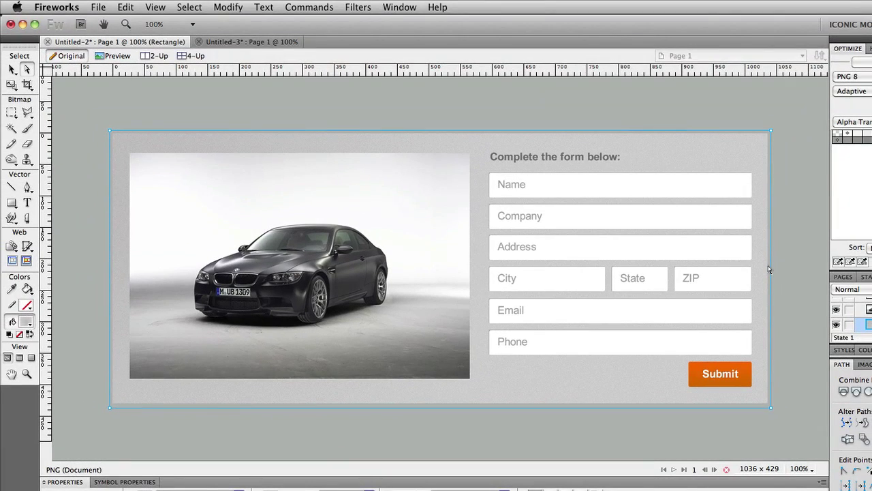
pyautogui.click(850, 204)
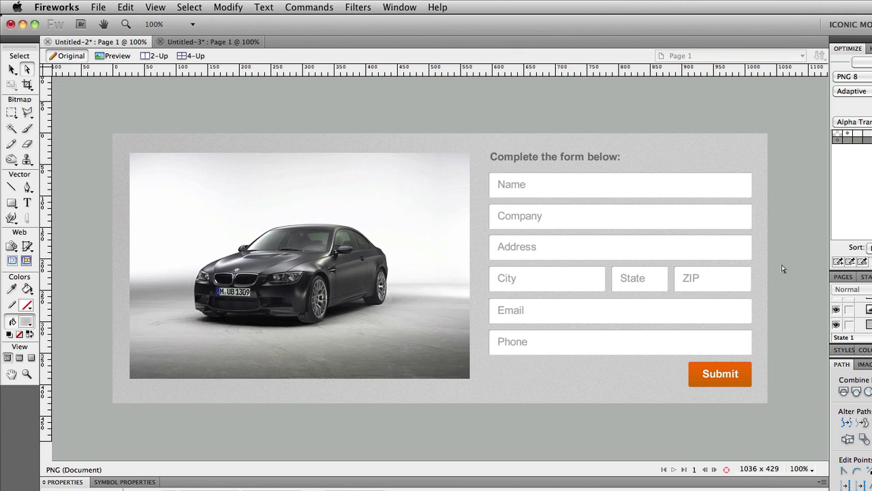
# Step: Return to Pattern Tap's Forms collection in Chrome and compare its examples with the Fireworks mockup's background and car photo
pyautogui.press('super+Tab')
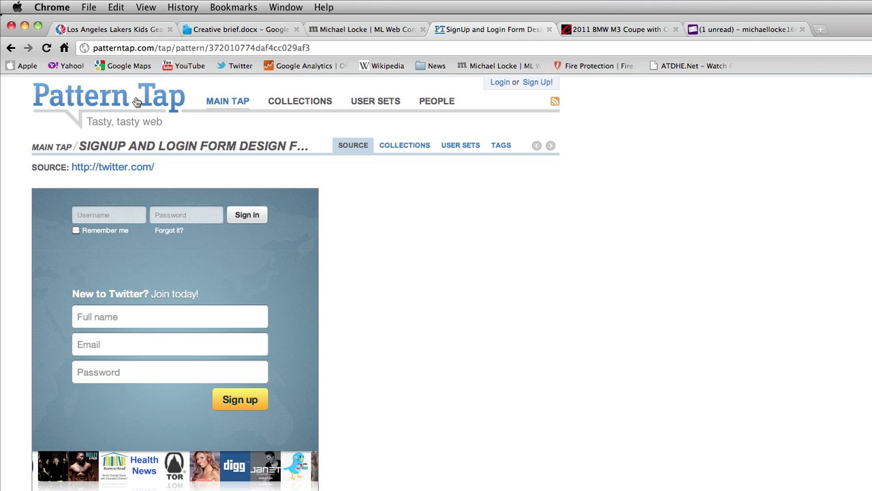
pyautogui.click(10, 48)
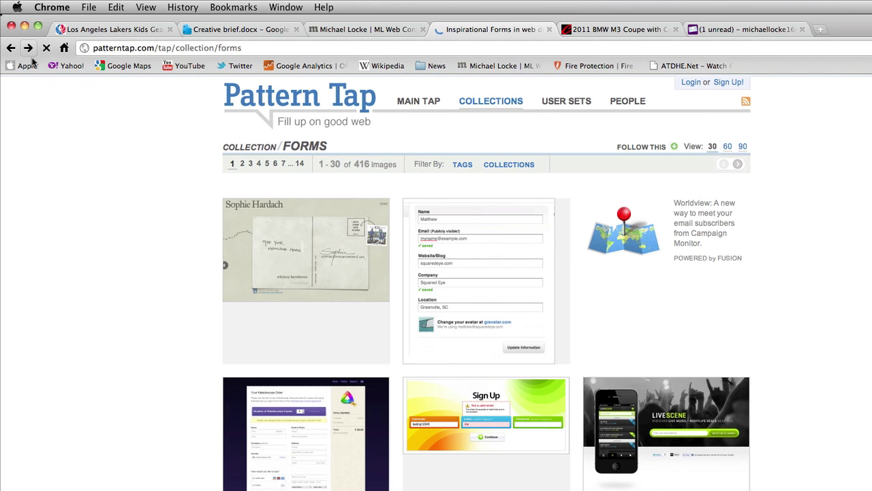
pyautogui.scroll(-3, 212, 154)
pyautogui.press('super+Tab')
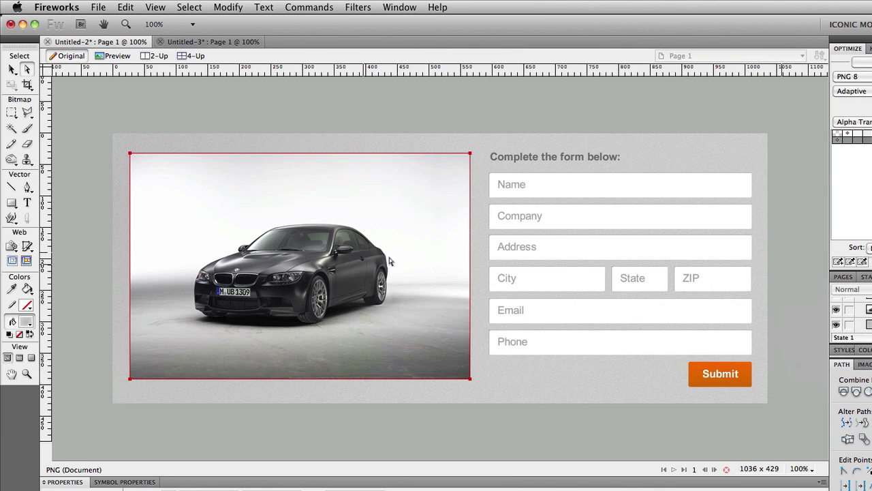
pyautogui.click(130, 144)
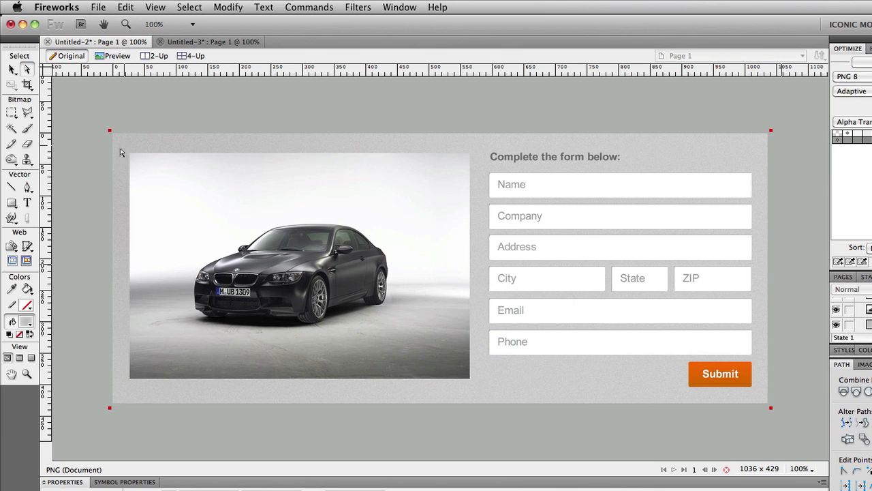
pyautogui.click(186, 293)
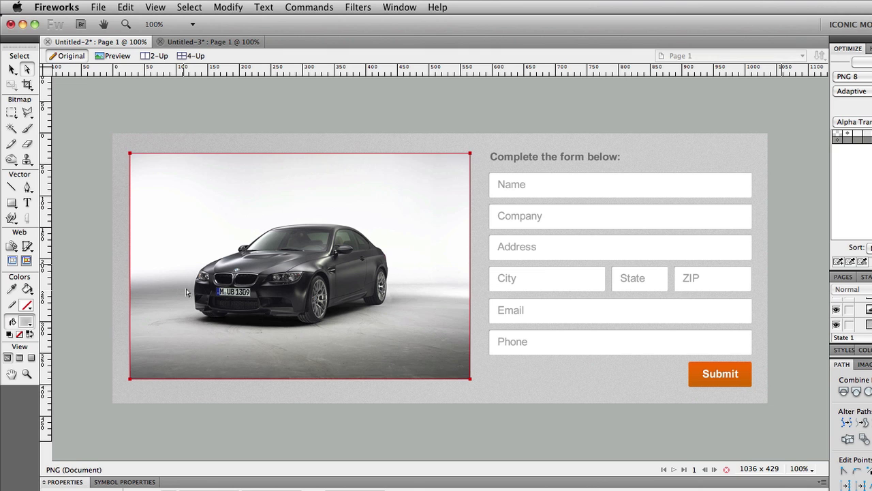
pyautogui.press('super+Tab')
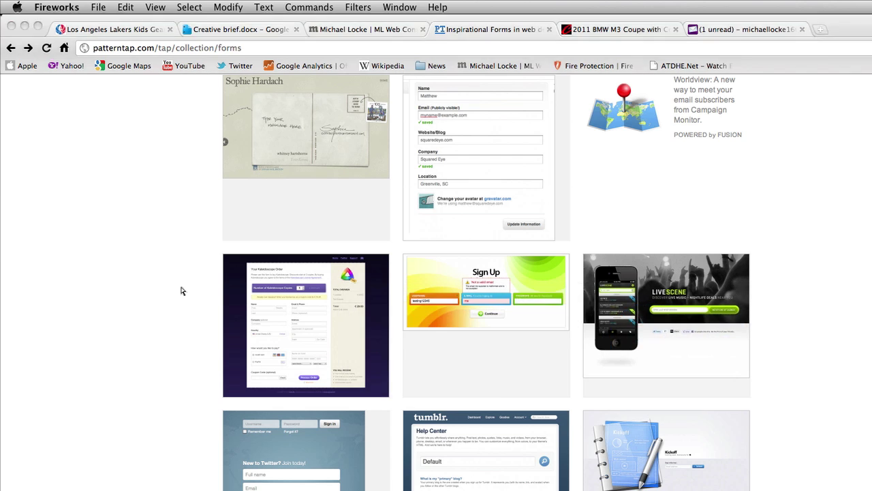
pyautogui.press('super+Tab')
pyautogui.click(333, 419)
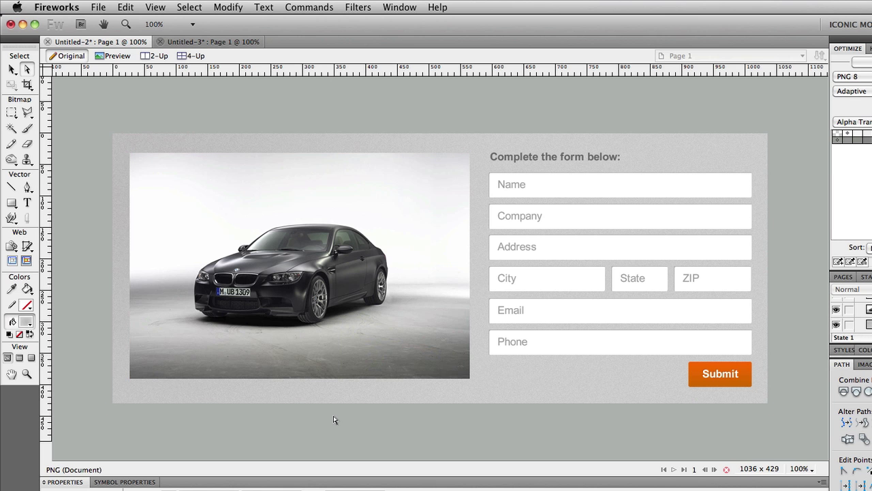
# Step: Switch to Chrome, open the Footers collection from Pattern Tap's home page and view the Lifetree Creative footer
pyautogui.press('super+Tab')
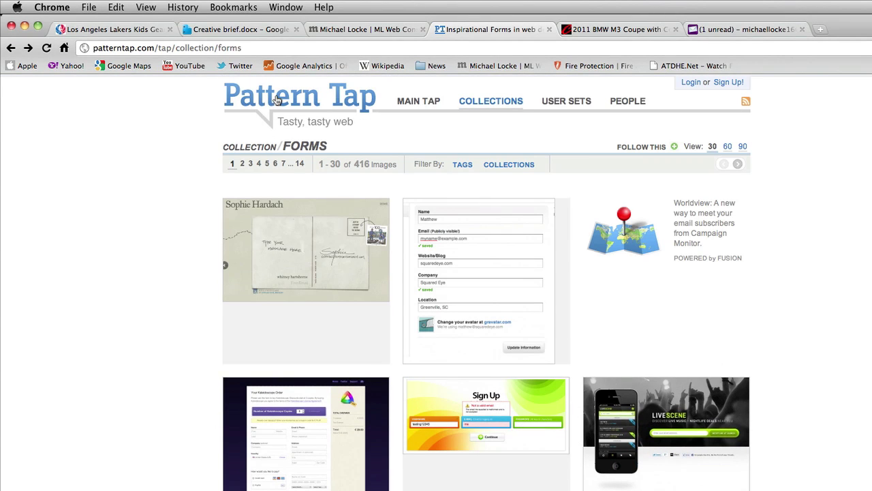
pyautogui.click(487, 103)
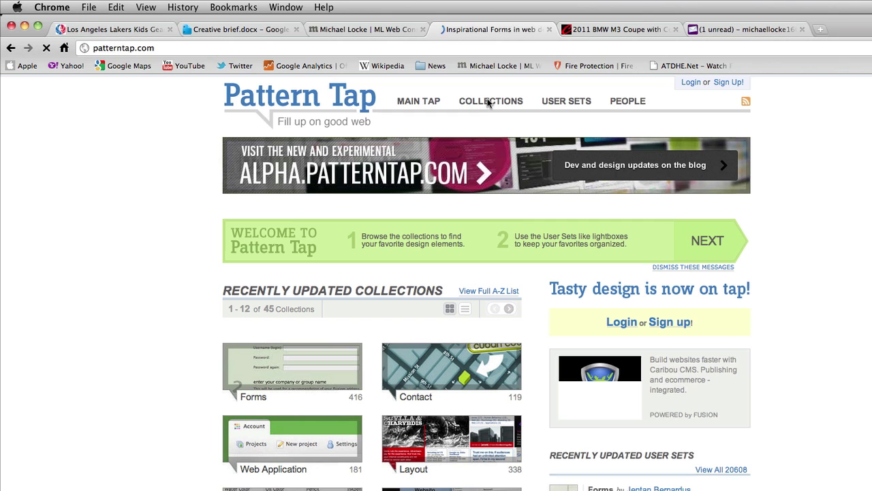
pyautogui.scroll(-3, 251, 307)
pyautogui.scroll(-2, 247, 306)
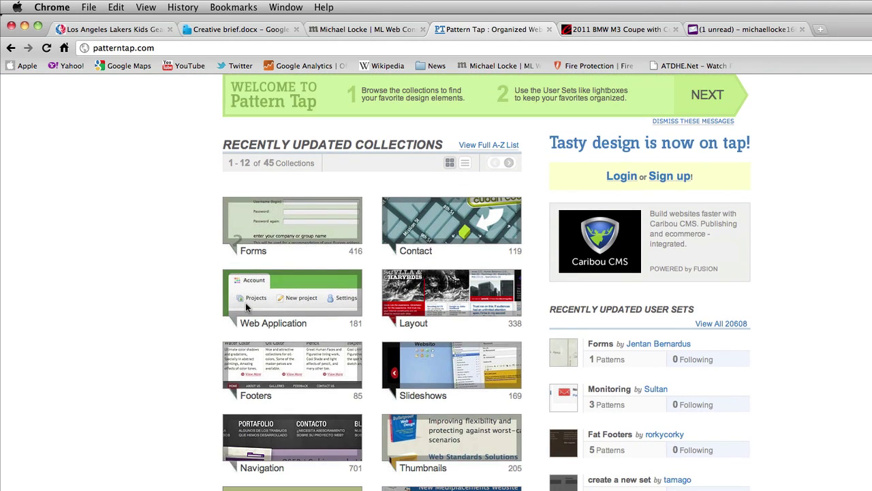
pyautogui.click(263, 355)
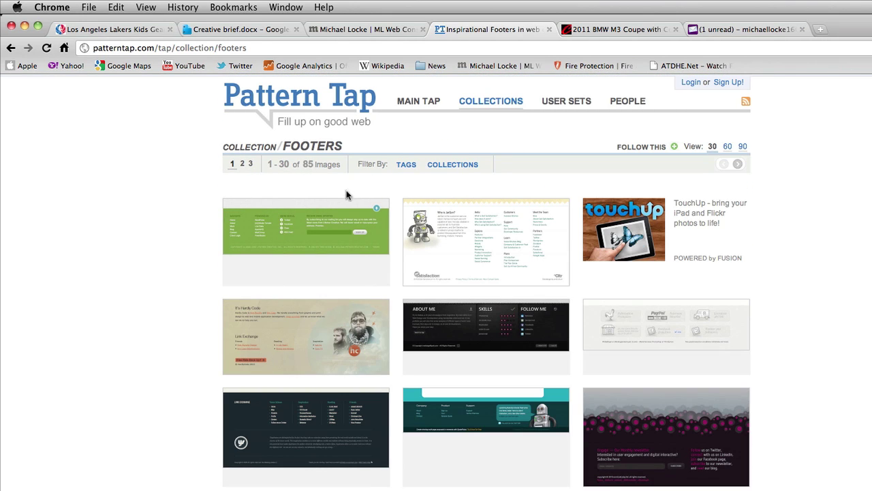
pyautogui.scroll(-2, 355, 249)
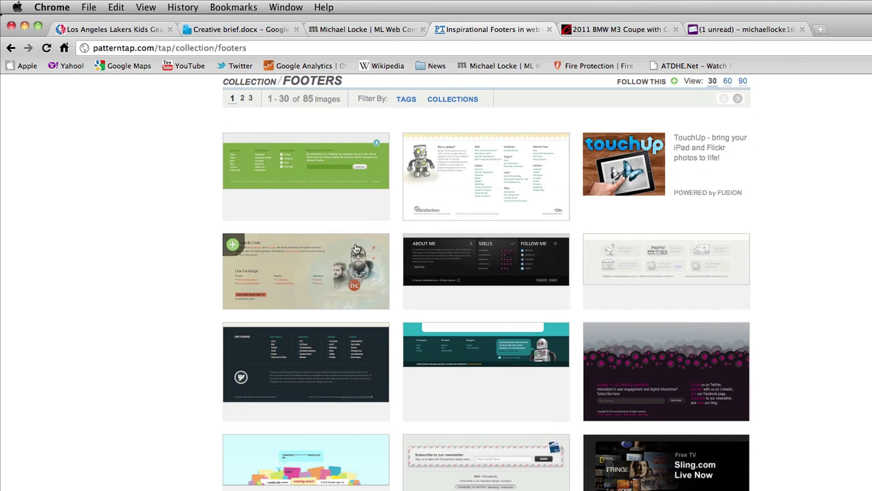
pyautogui.click(340, 171)
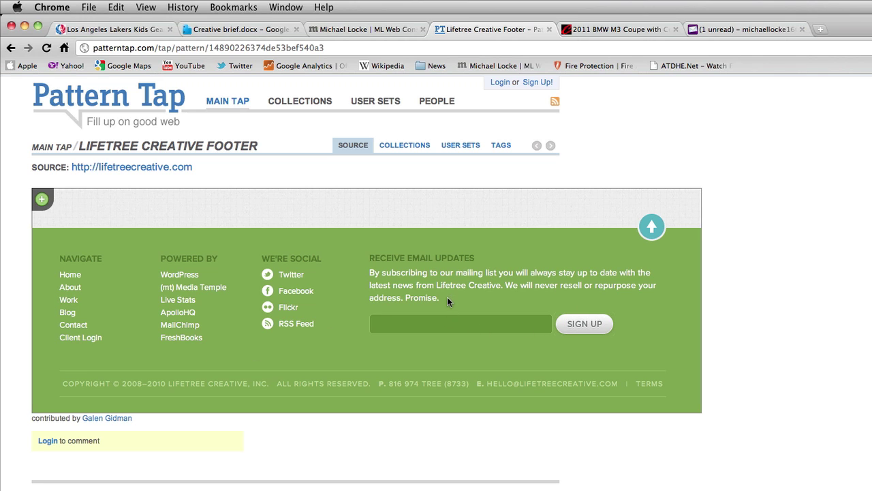
# Step: Copy the Lifetree Creative footer image and paste it into the car-photo form mockup in Fireworks
pyautogui.rightClick(324, 311)
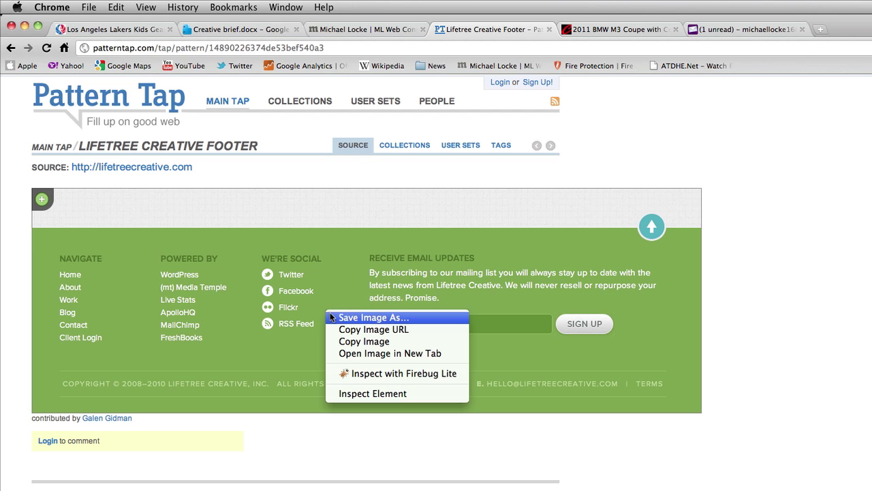
pyautogui.click(359, 337)
pyautogui.press('super+Tab')
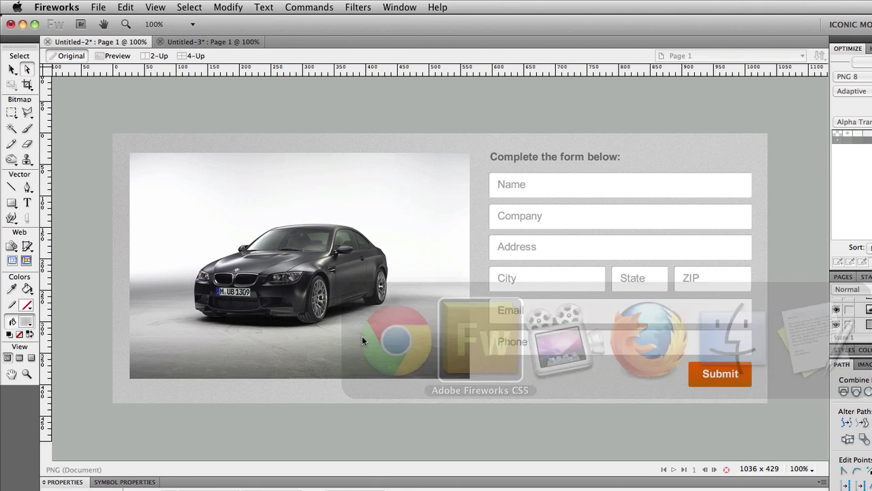
pyautogui.press('super+v')
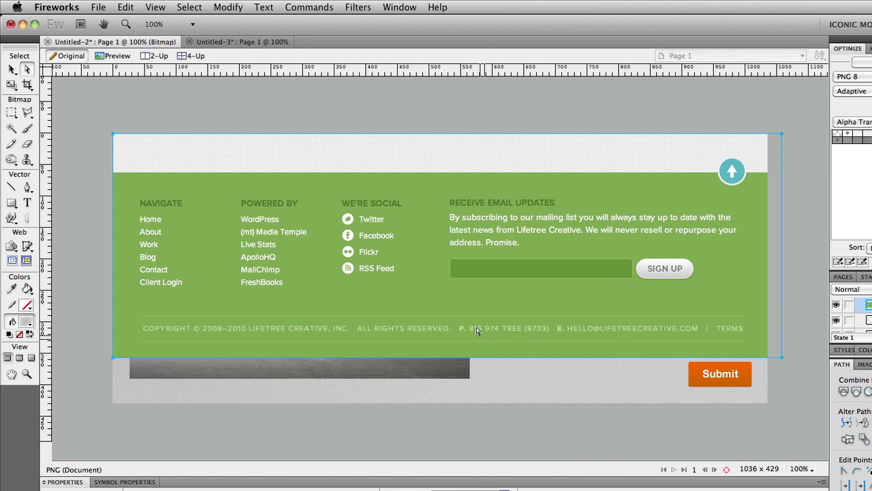
# Step: Move the pasted footer image around over the mockup for comparison and delete it
pyautogui.moveTo(477, 328); pyautogui.dragTo(670, 273)
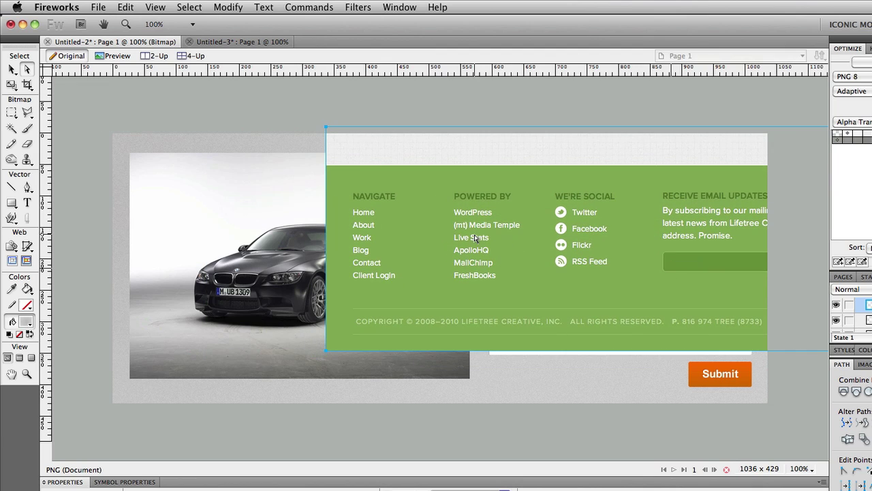
pyautogui.moveTo(427, 207); pyautogui.dragTo(323, 254)
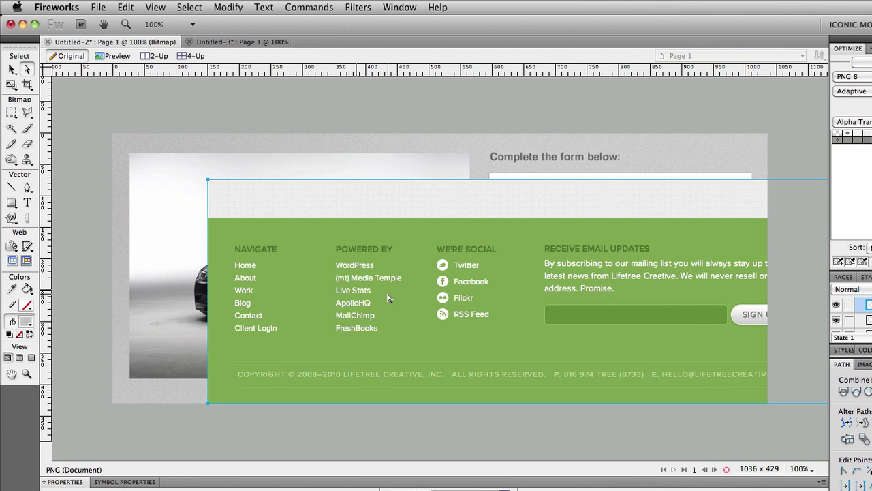
pyautogui.moveTo(343, 310); pyautogui.dragTo(406, 261)
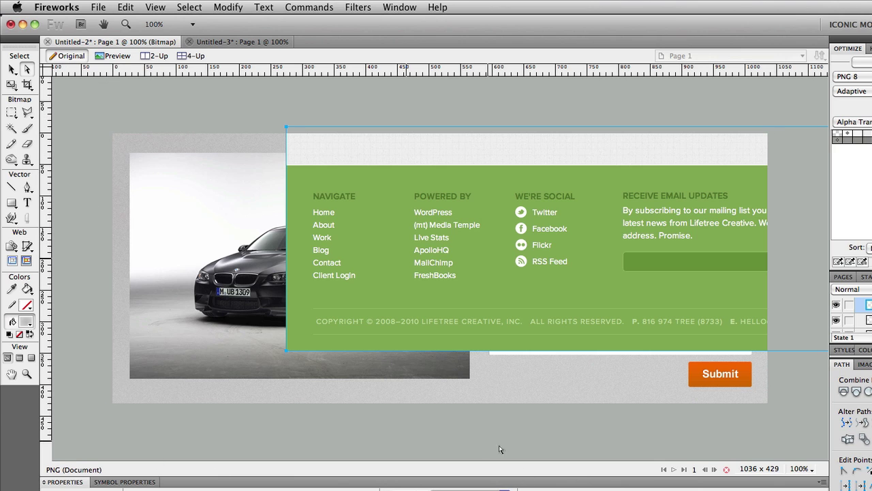
pyautogui.moveTo(522, 266); pyautogui.dragTo(388, 265)
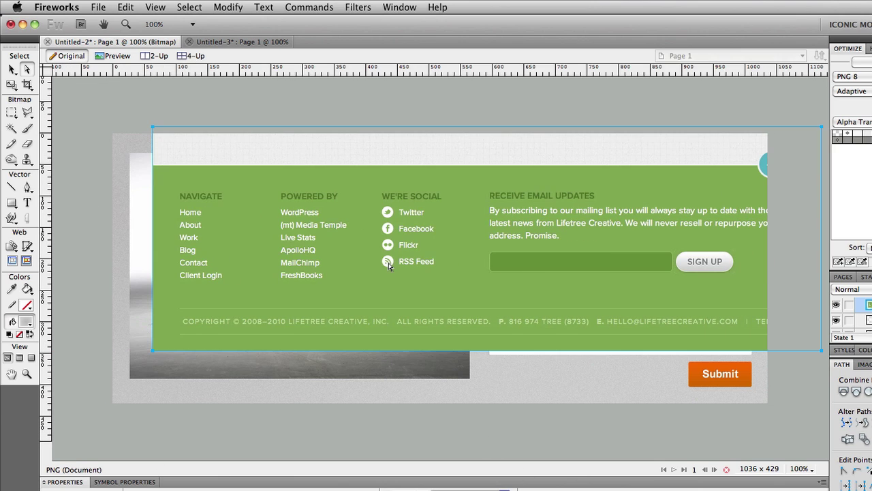
pyautogui.press('Delete')
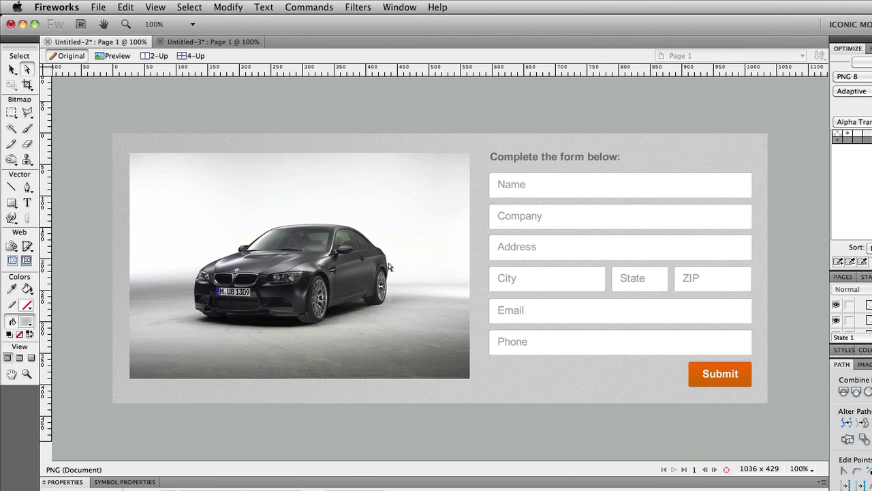
# Step: Compare the car-photo mockup with the Lifetree Creative footer in Chrome and bring up the Untitled-3 document in Fireworks
pyautogui.click(389, 267)
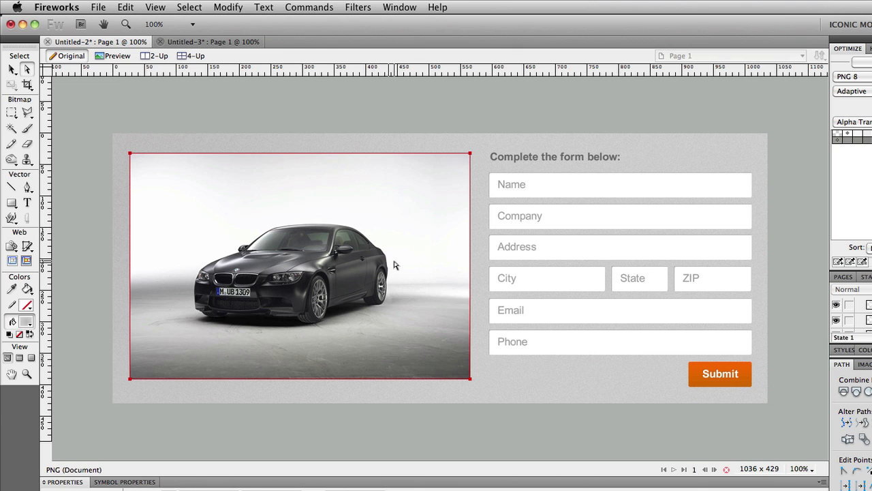
pyautogui.press('super+Tab')
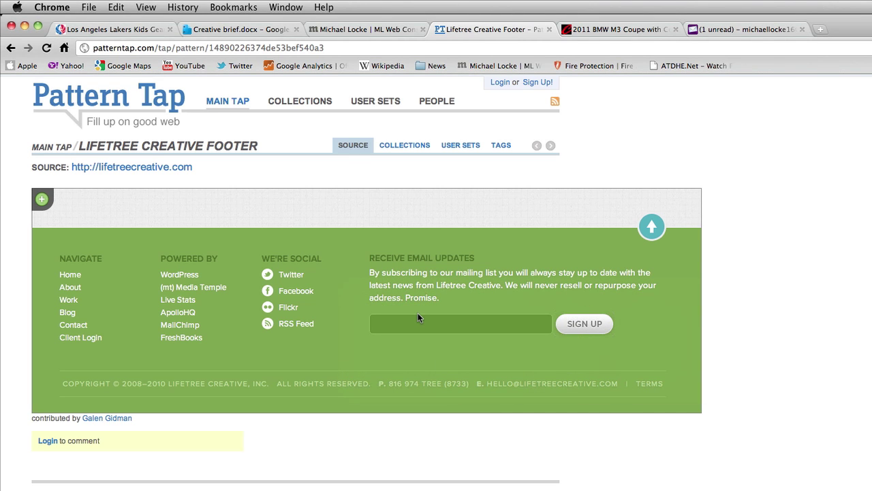
pyautogui.press('super+Tab')
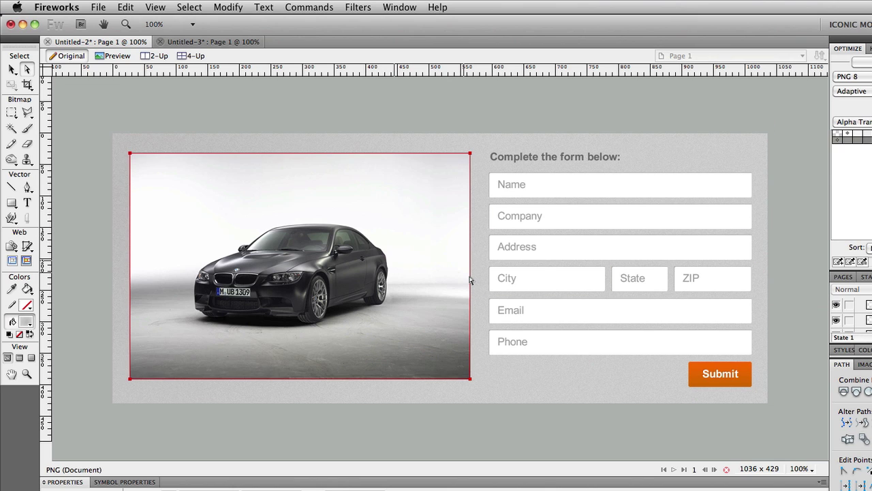
pyautogui.press('super+Tab')
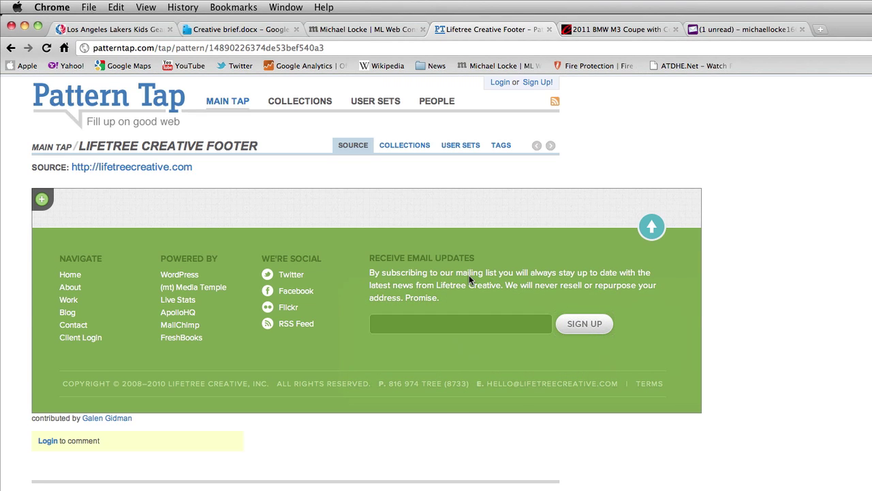
pyautogui.press('super+Tab')
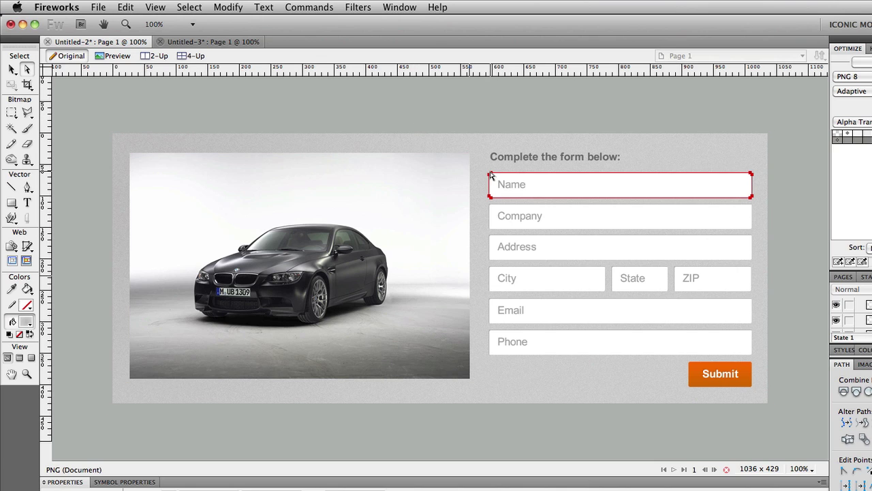
pyautogui.click(227, 44)
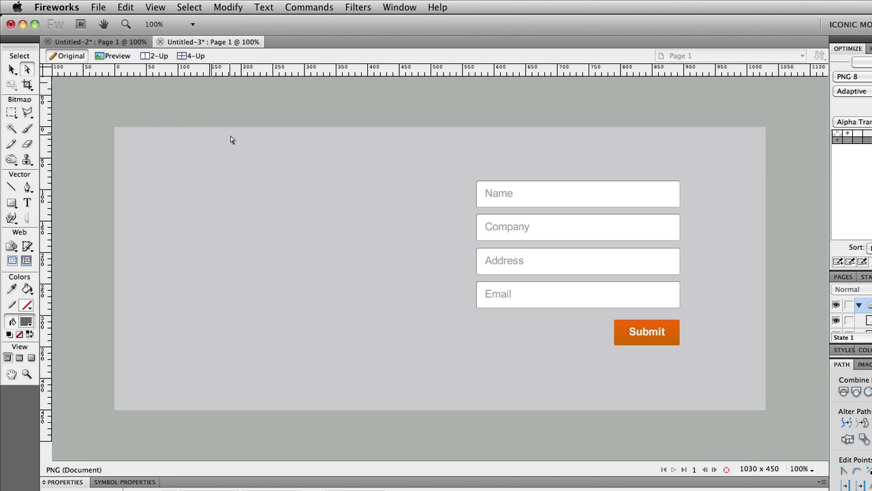
# Step: Switch to Chrome and look through Pattern Tap's complete list of design collections
pyautogui.press('super+Tab')
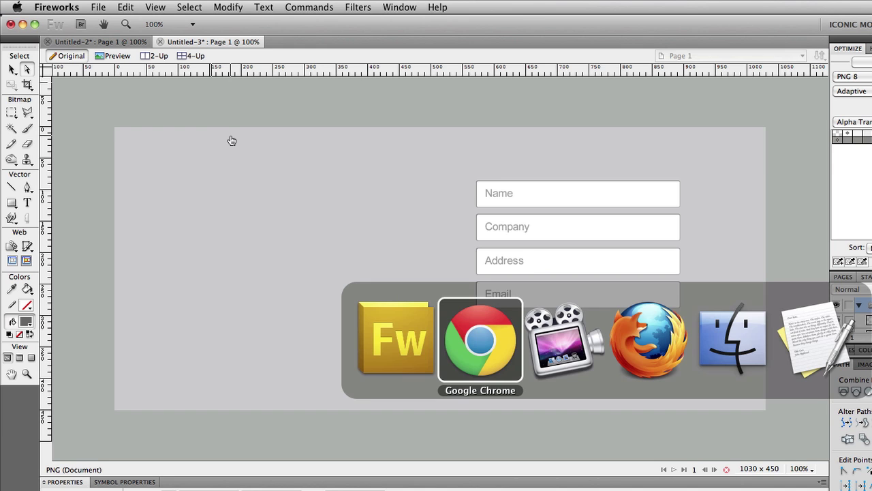
pyautogui.moveTo(155, 104)
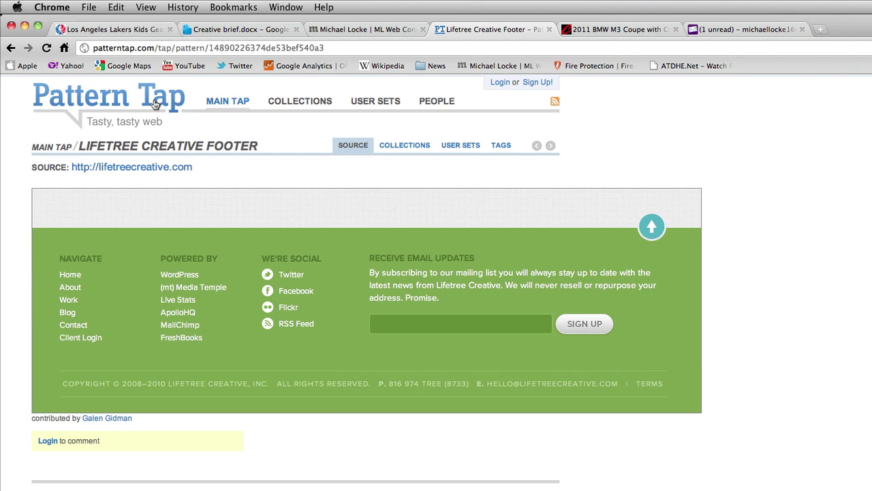
pyautogui.click(303, 102)
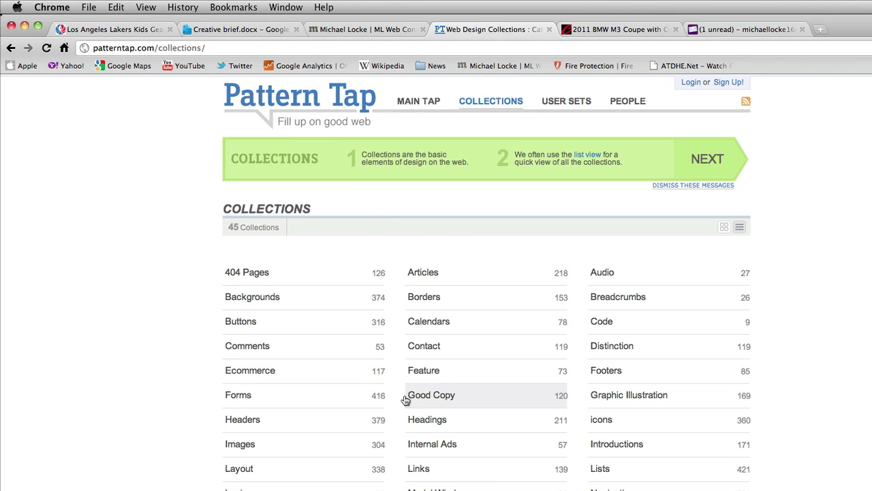
pyautogui.scroll(-5, 406, 400)
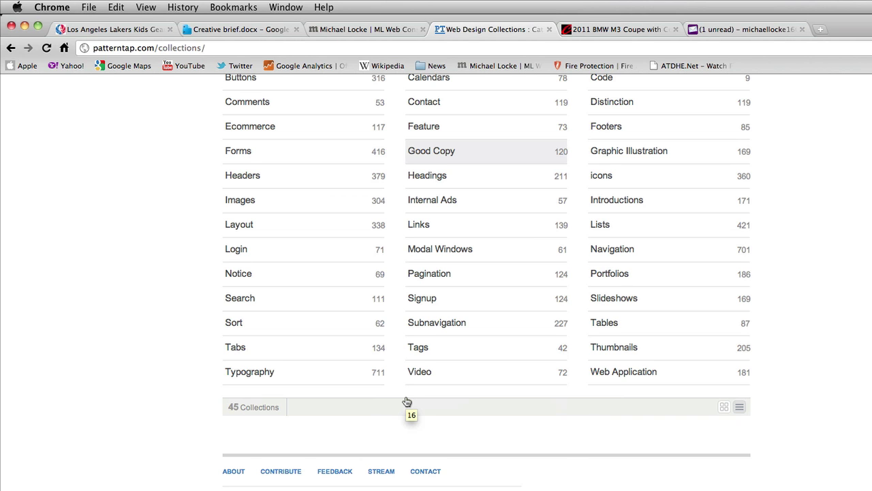
# Step: Return to Fireworks and bring up the Untitled-2 document with the car photo and form
pyautogui.press('super+Tab')
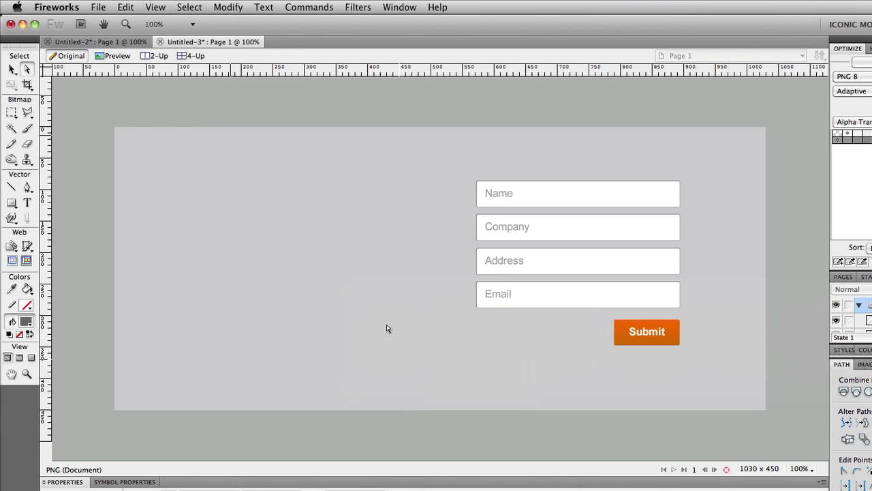
pyautogui.click(109, 41)
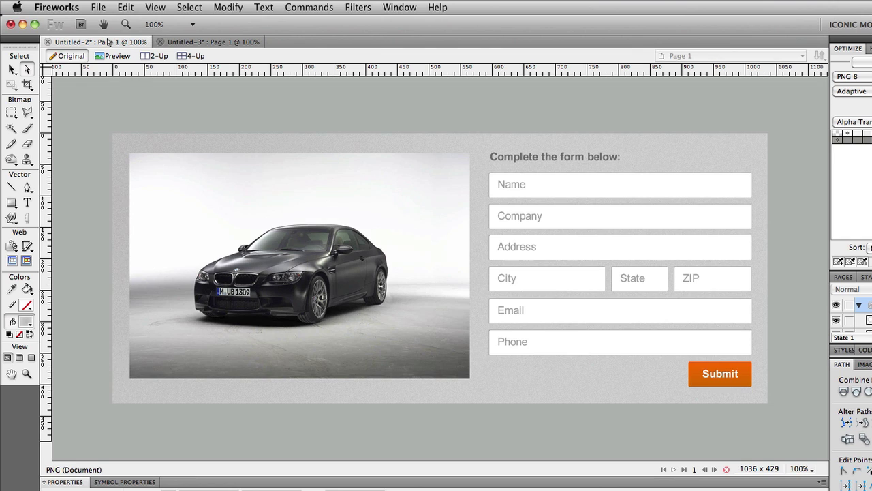